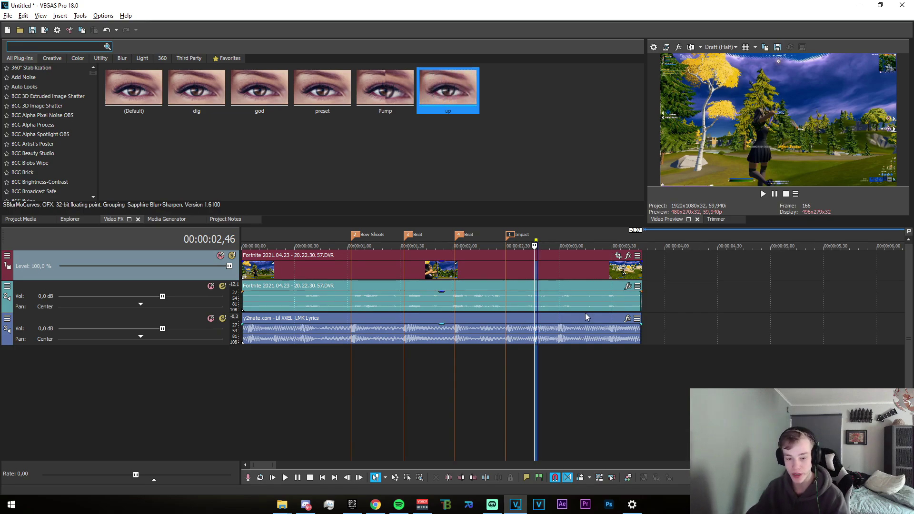
Examine the gameplay clip at the Bow Shoots and Impact markers to check how the bow shot lines up with the beats
left_click(348, 367)
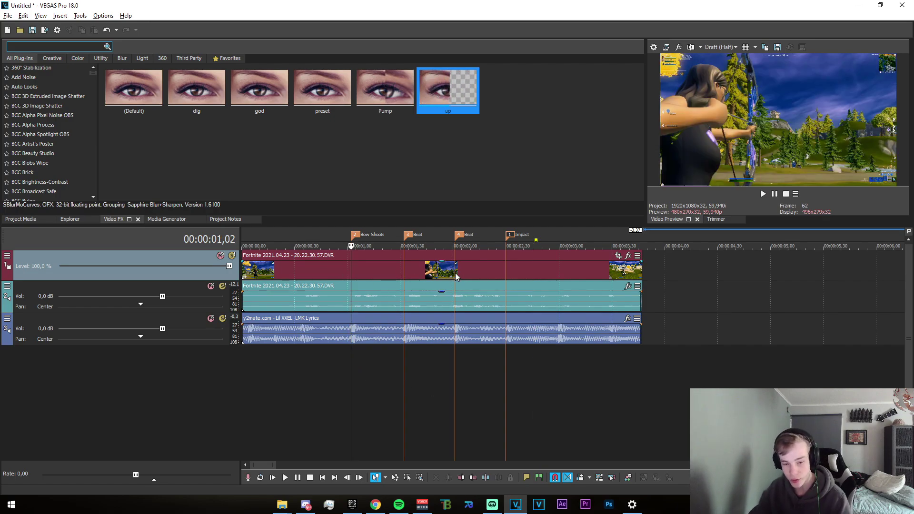
left_click(505, 277)
scroll(490, 361, "down", 4)
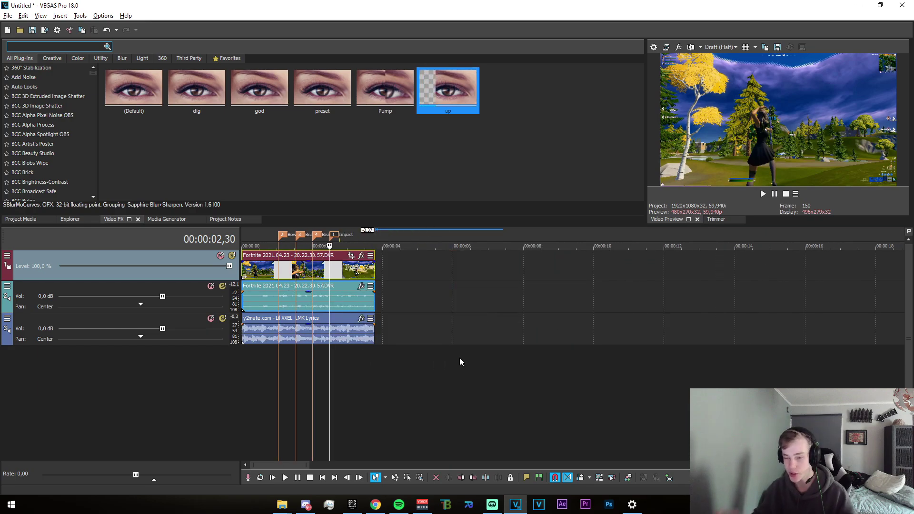
left_click_drag(284, 373, 339, 382)
left_click(339, 383)
scroll(385, 391, "up", 2)
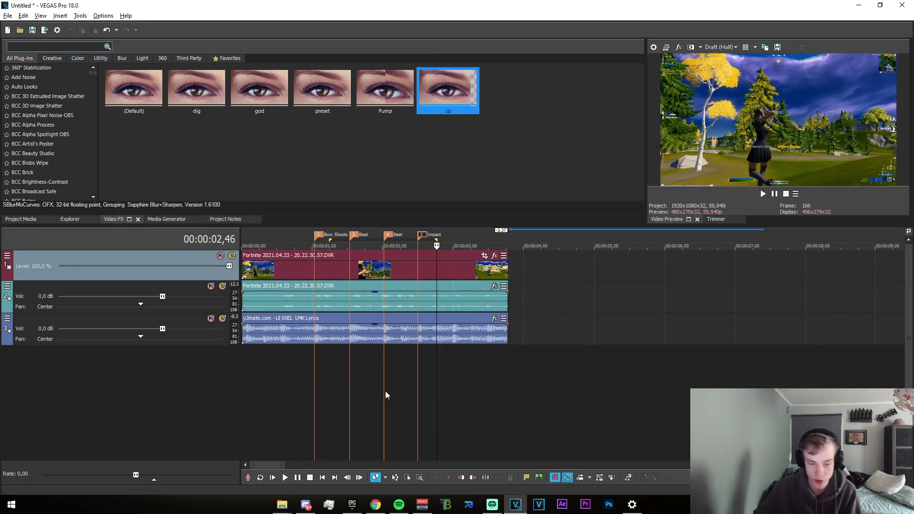
left_click(315, 269)
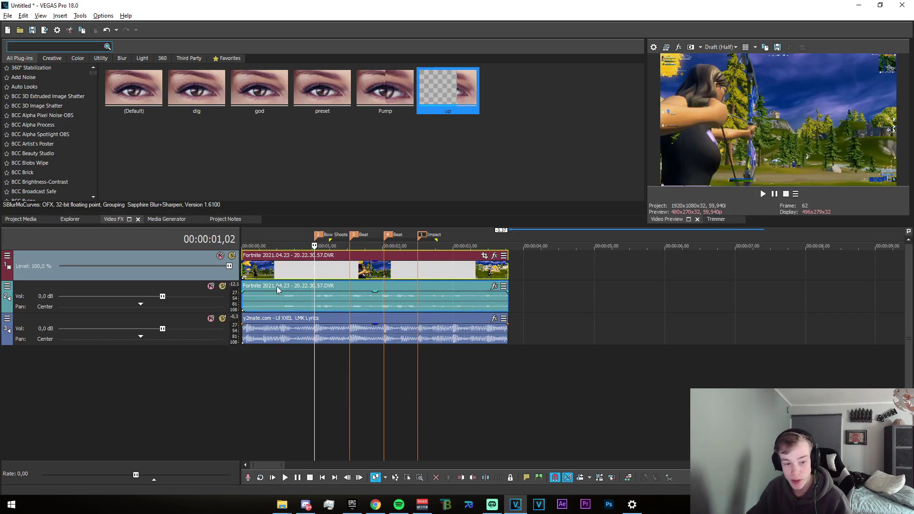
scroll(241, 269, "up", 2)
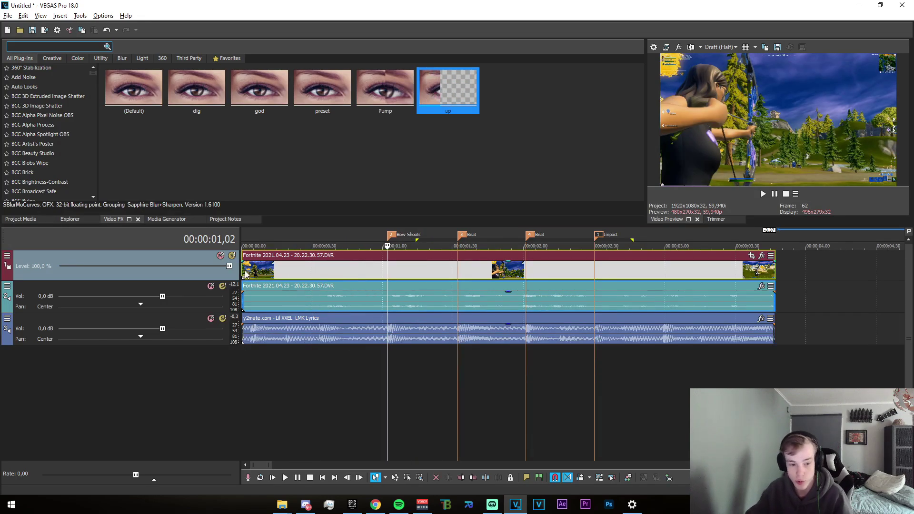
Trim and shift the gameplay clip to line the bow shot up with the Bow Shoots marker, and extend its start back to the timeline's beginning
left_click_drag(248, 273, 332, 273)
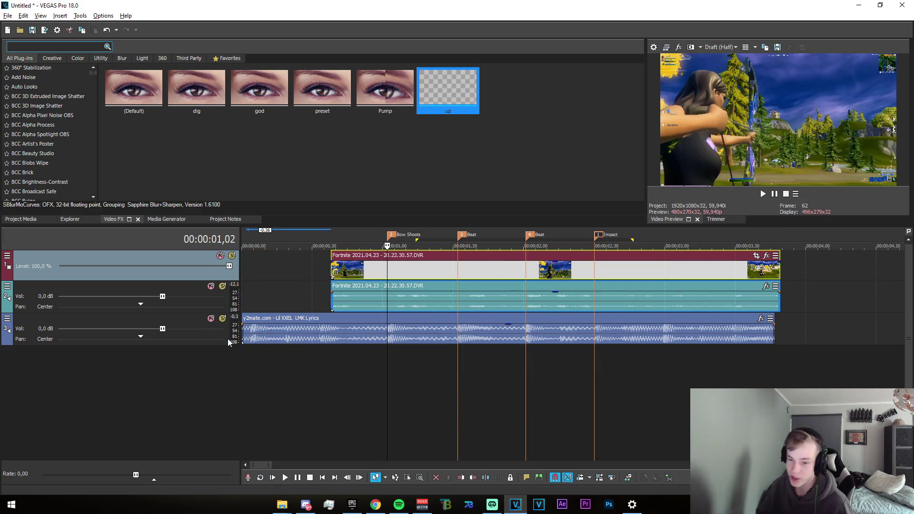
left_click_drag(450, 282, 385, 276)
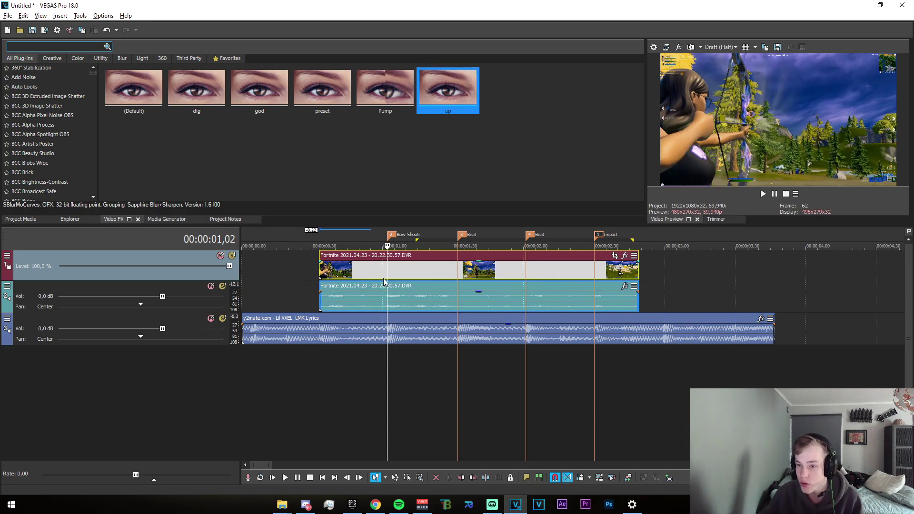
left_click_drag(386, 282, 386, 284)
left_click_drag(323, 282, 240, 304)
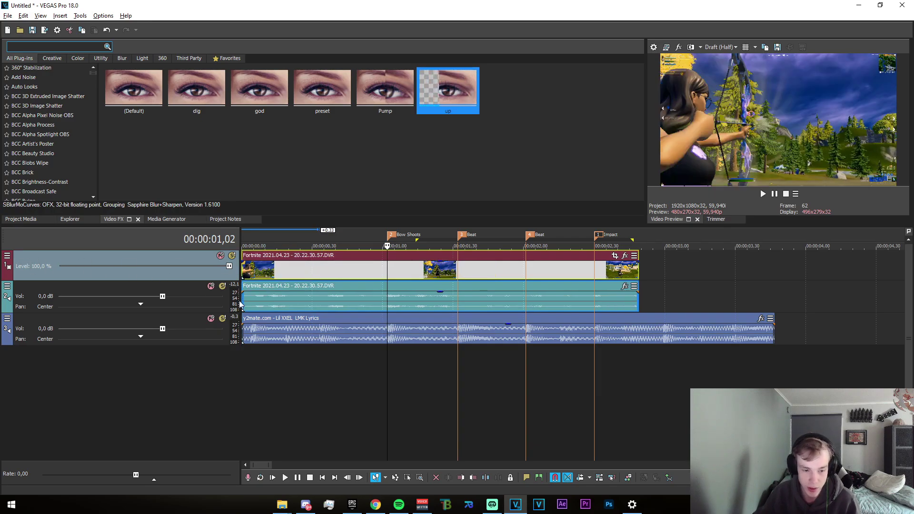
mouse_move(244, 355)
left_mouse_down()
mouse_move(380, 367)
mouse_move(485, 394)
mouse_move(391, 399)
left_mouse_up()
left_click(390, 398)
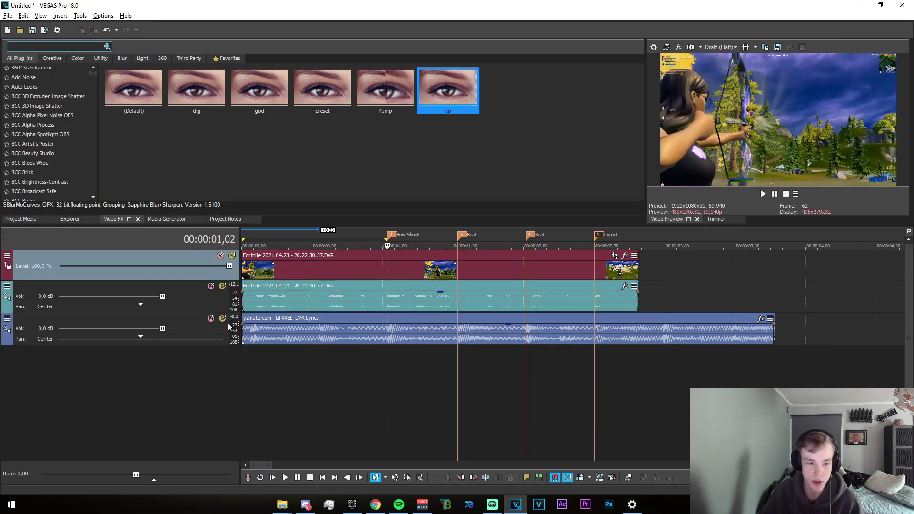
Search the video effects for twixtor and apply the TwixtorPRO preset 91 to the gameplay clip
left_click(52, 46)
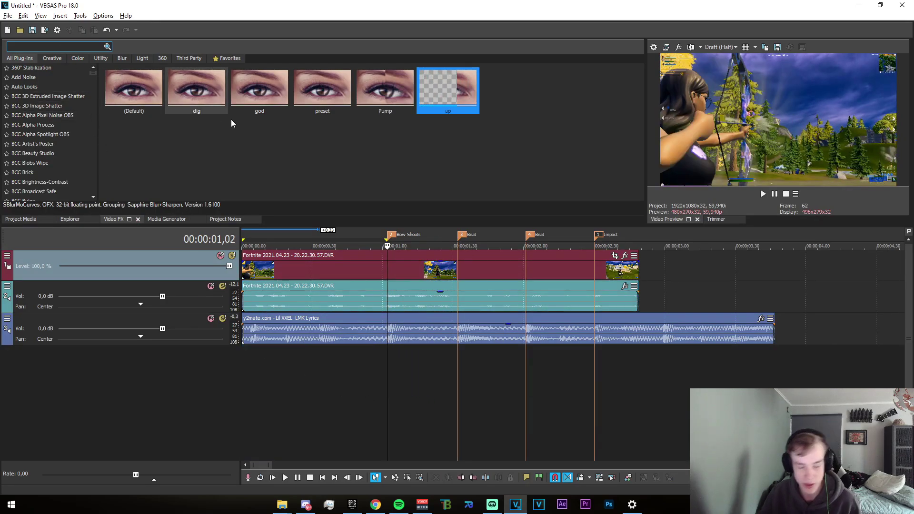
type("twixtor")
left_click(49, 74)
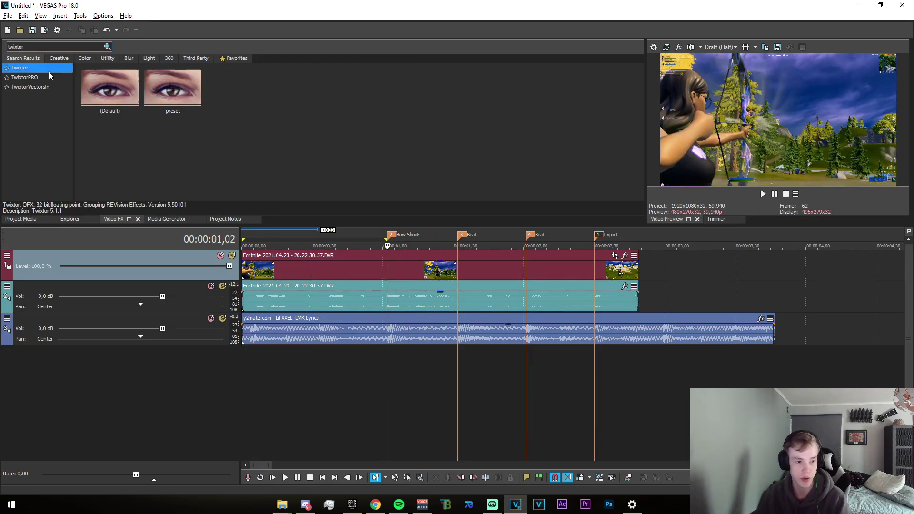
left_click_drag(247, 108, 436, 271)
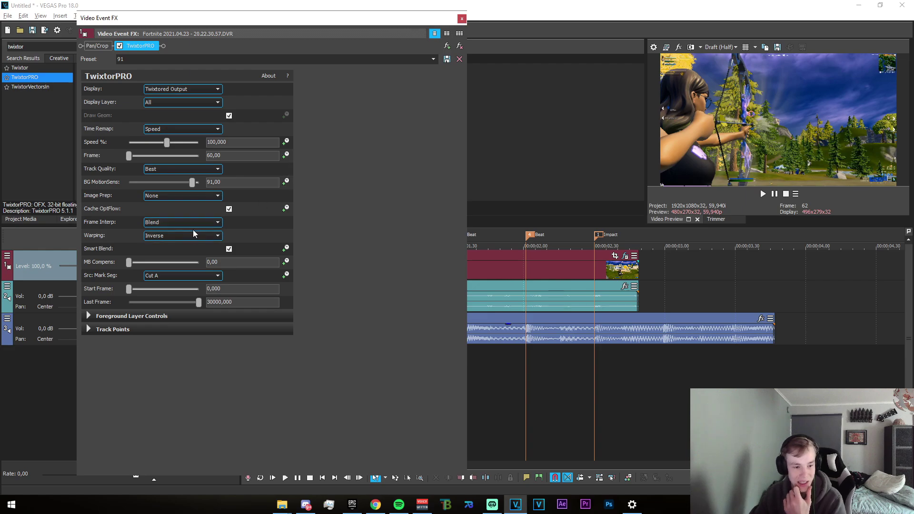
Set TwixtorPRO's frame interpolation to Nearest and enable keyframe animation for Speed %
left_click(178, 223)
left_click(178, 230)
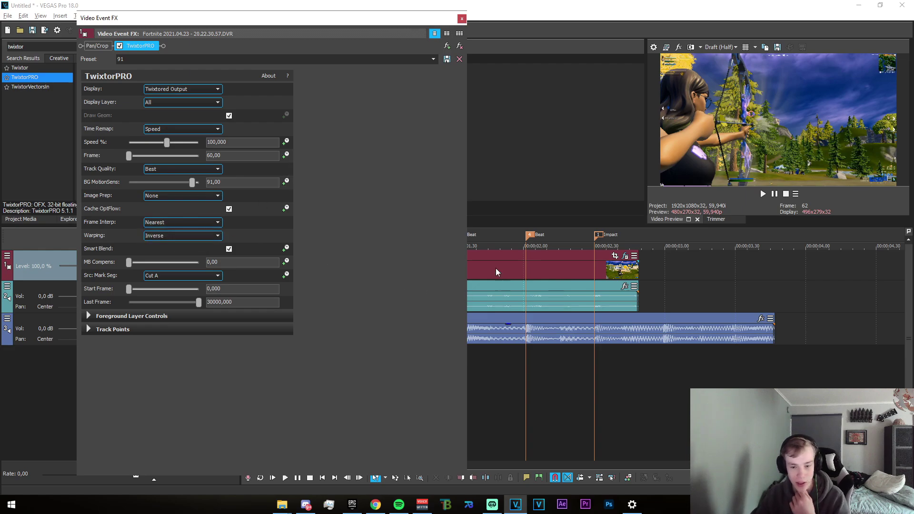
left_click(287, 143)
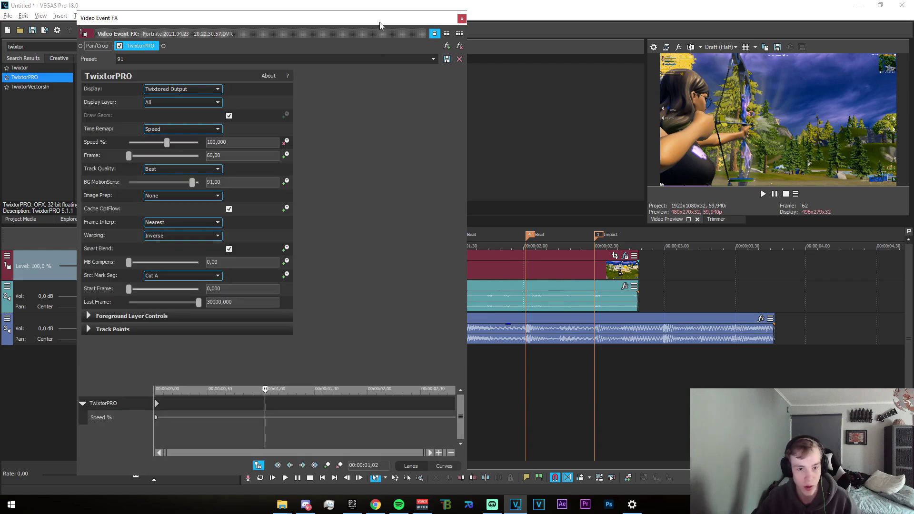
Set a Speed % keyframe of 20 at 00:00:01,16, shortly after the Bow Shoots marker
left_click(387, 275)
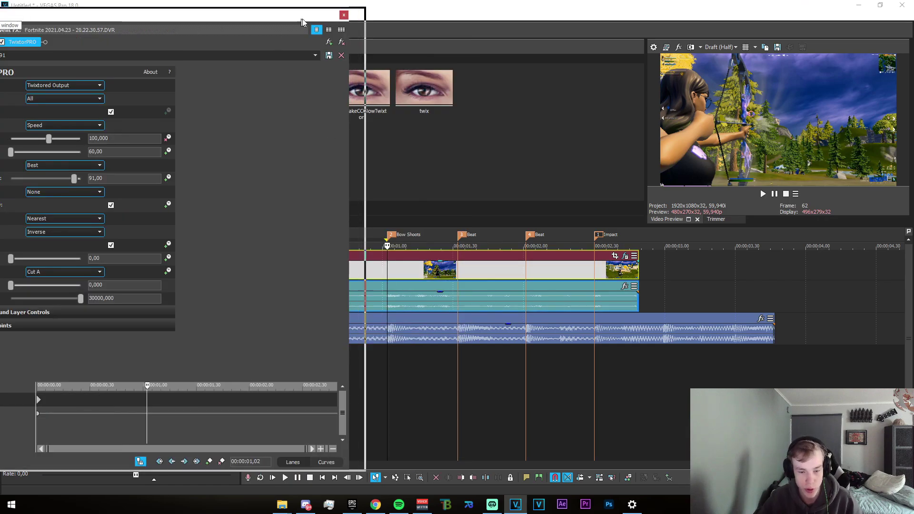
left_click(421, 274)
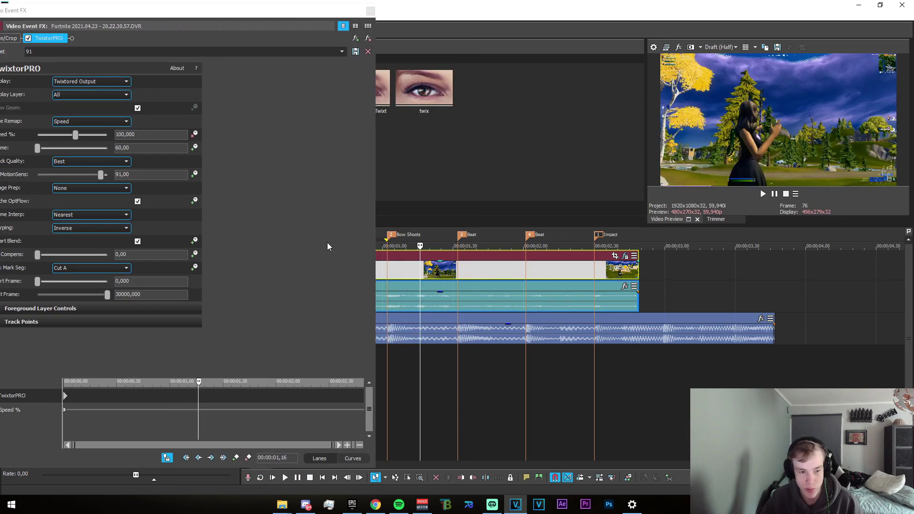
left_click(27, 137)
type("20")
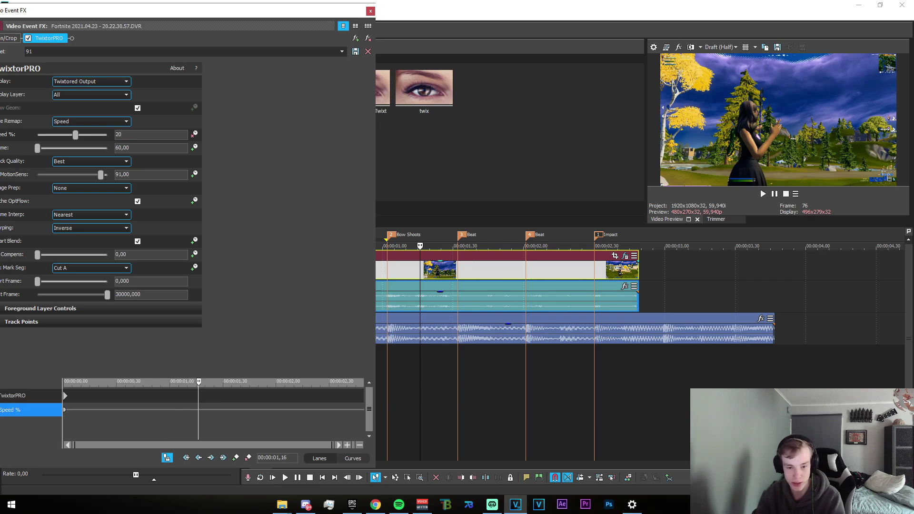
Add a Speed % keyframe at the Bow Shoots marker and set its value to 100
left_click(388, 276)
left_click(236, 458)
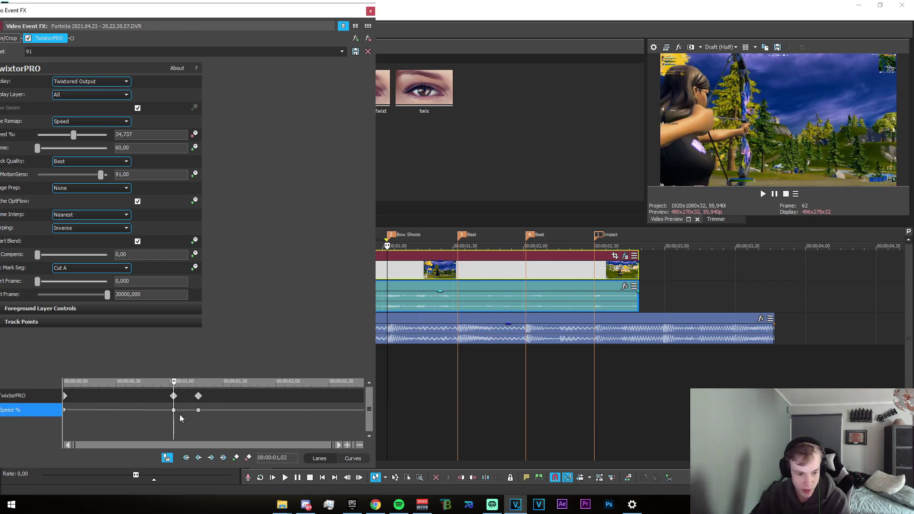
double_click(175, 410)
type("100")
key("Return")
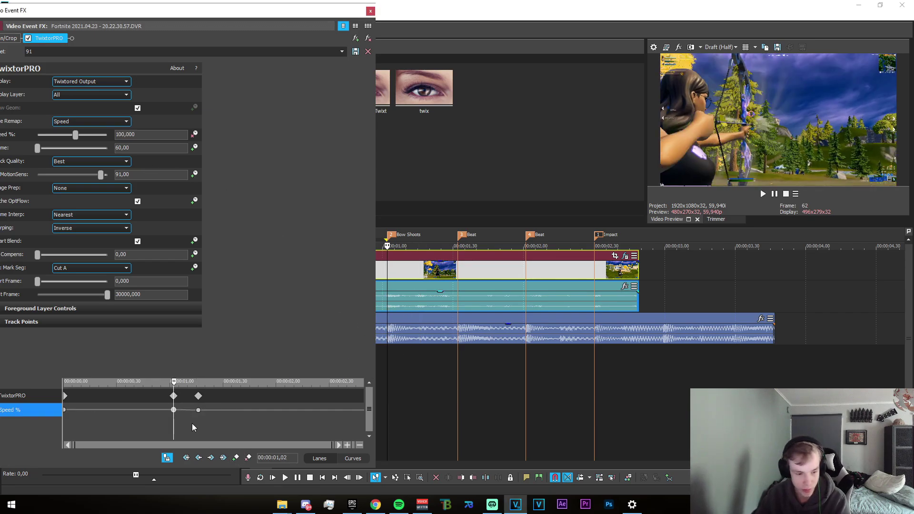
Add a Speed % keyframe at 00:00:02,24, six frames before the Impact marker, to hold the slow speed
left_click_drag(174, 408, 330, 411)
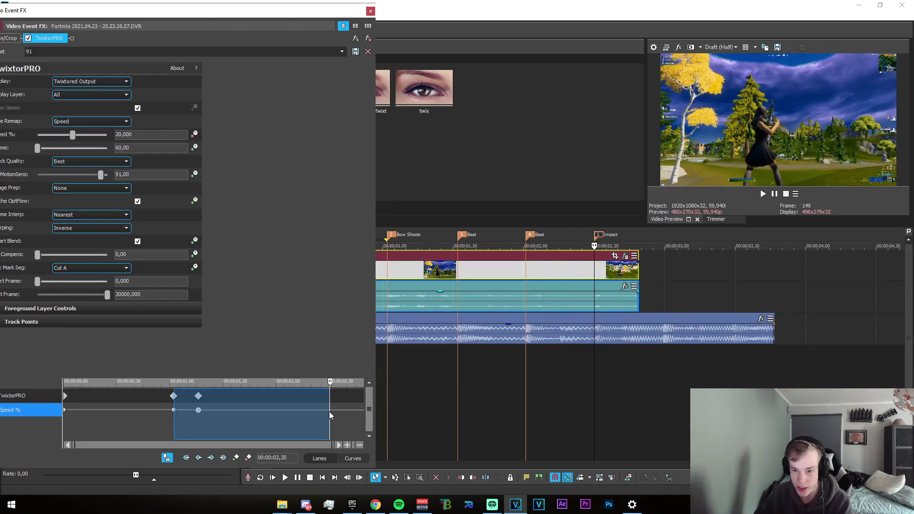
left_click(329, 412)
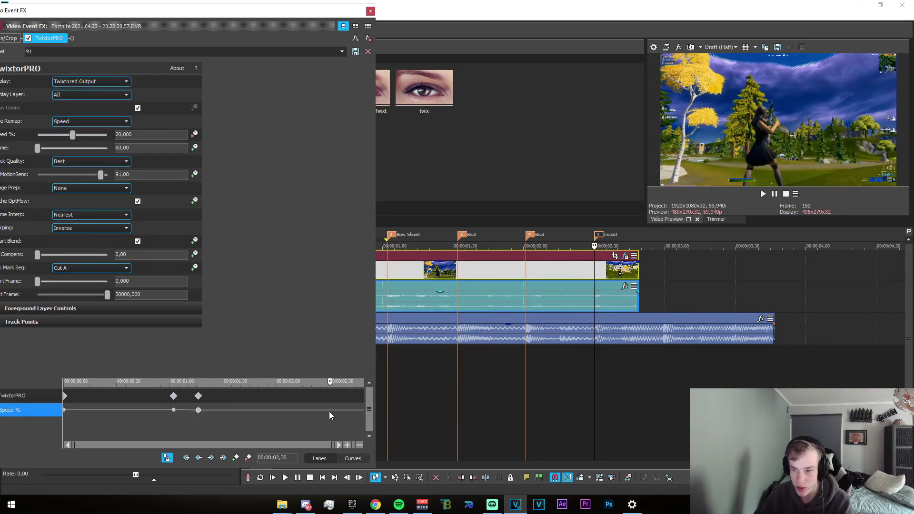
left_click(598, 282)
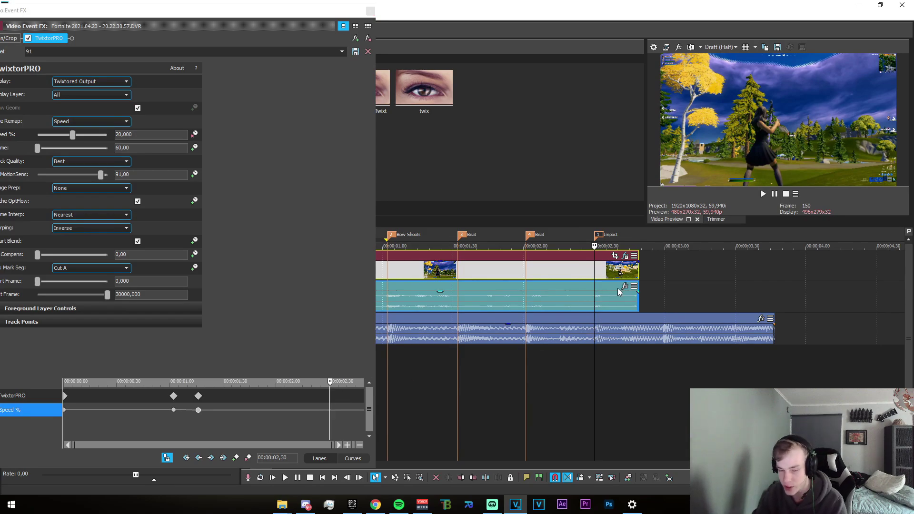
key("Left")
key("Left")
key("Left")
key("Left")
key("Left")
key("Left")
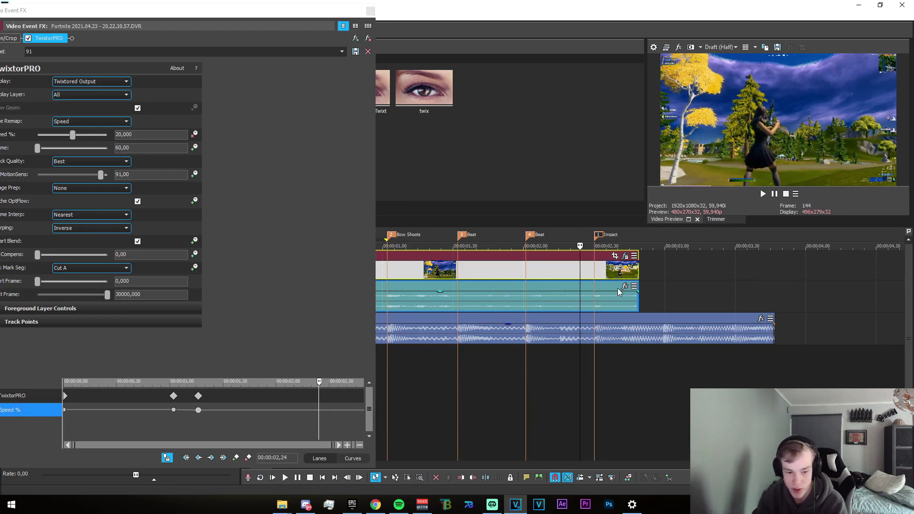
left_click(235, 457)
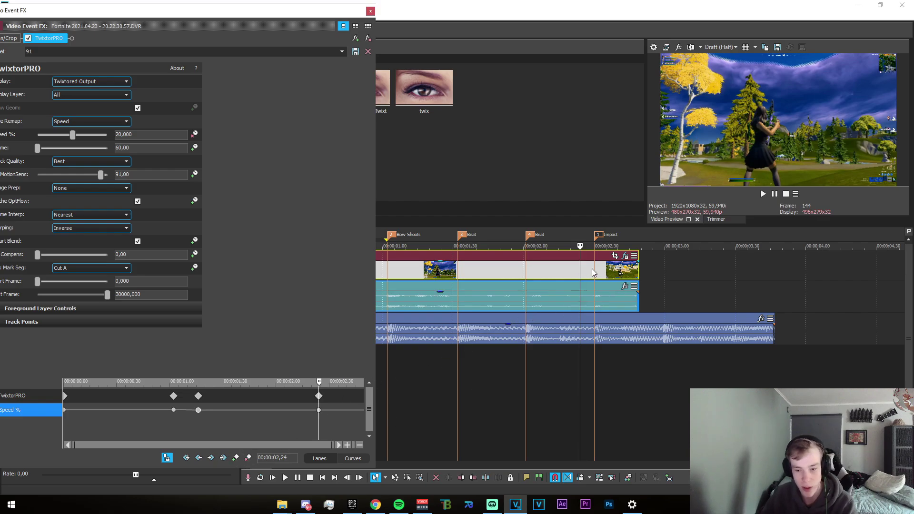
Set the Speed % to 300 at the Impact marker
left_click(596, 270)
left_click(123, 134)
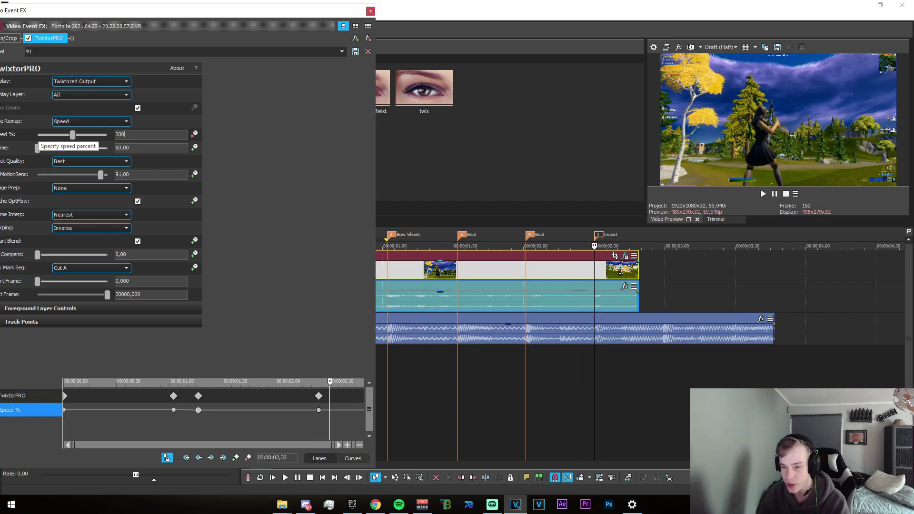
key("Return")
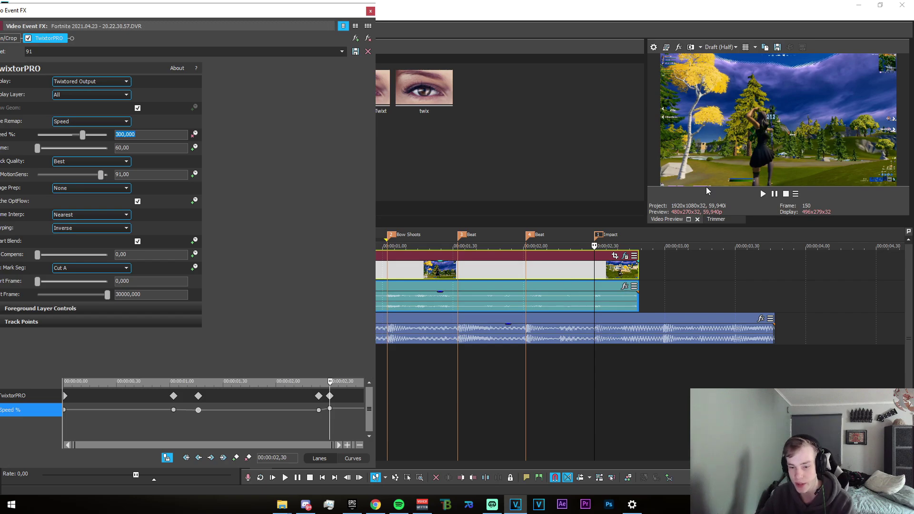
Change the Twixtor speed at 00:00:02,33, three frames past the Impact marker, and close the effect settings
scroll(573, 275, "up", 4)
left_click(572, 275)
key("Right")
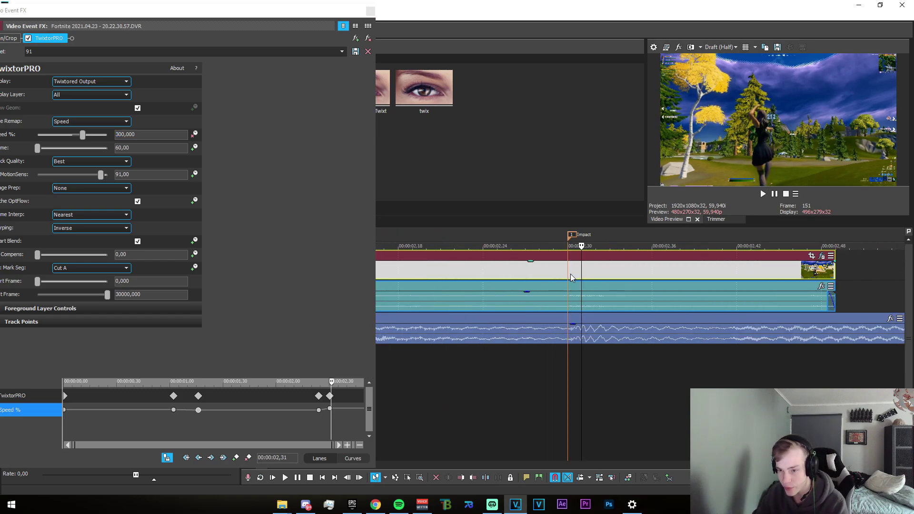
key("Right")
key("Right")
left_click_drag(142, 134, 50, 137)
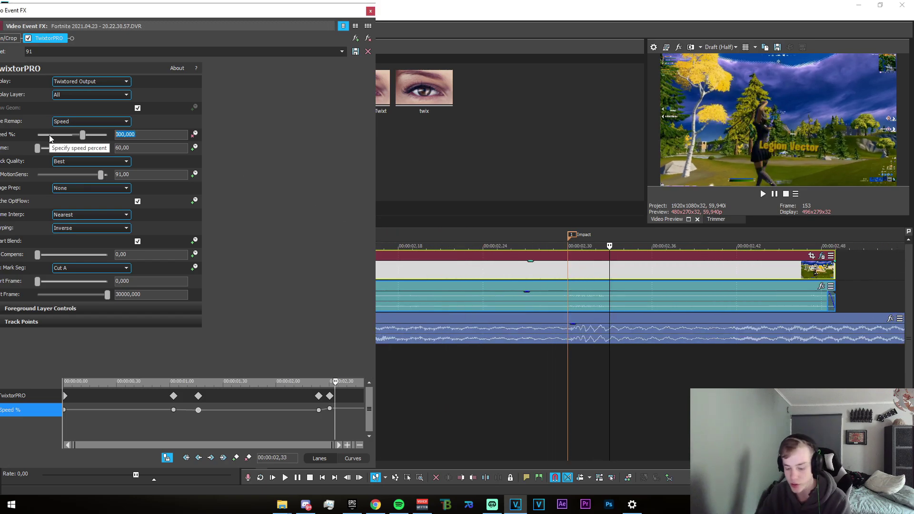
left_click(370, 11)
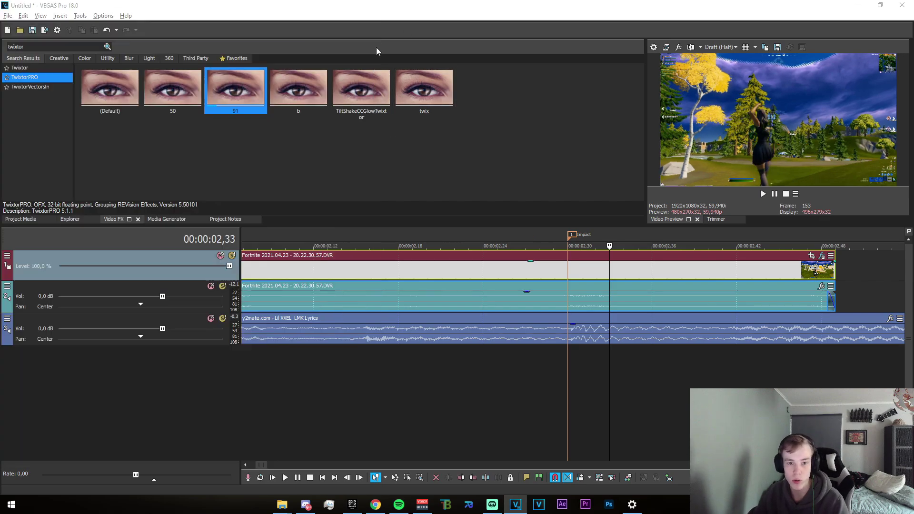
Select the time range covering the whole gameplay clip, from the timeline start to the clip's end
scroll(492, 373, "down", 10)
scroll(472, 367, "up", 3)
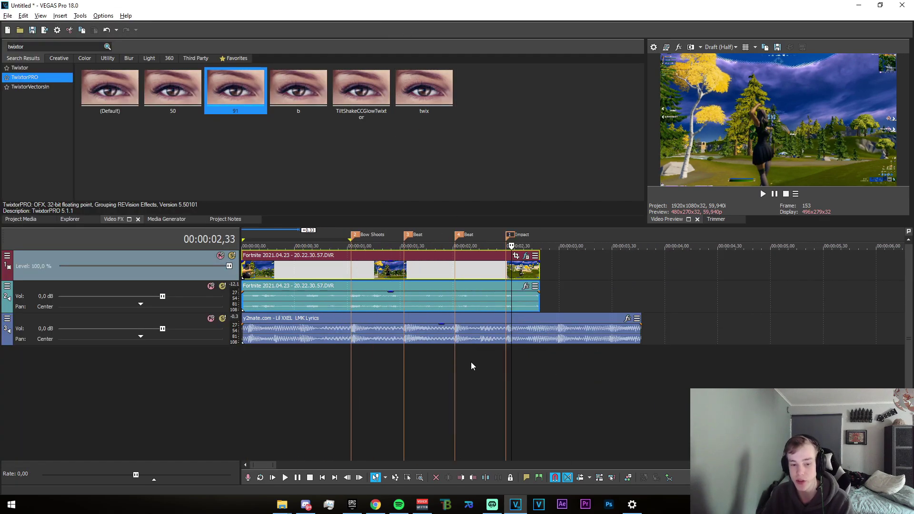
left_click_drag(542, 383, 2, 396)
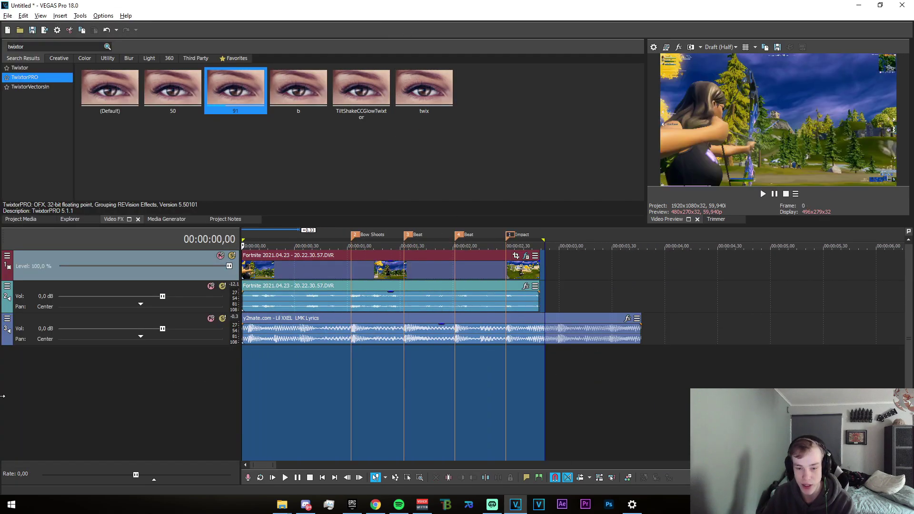
left_click(540, 244)
Open the Render As settings for the selected portion of the project
left_click(7, 15)
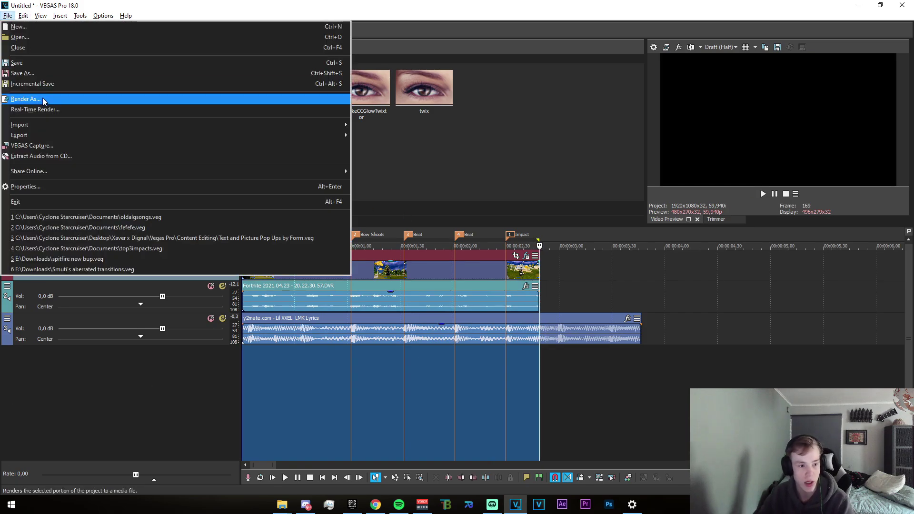
left_click(41, 99)
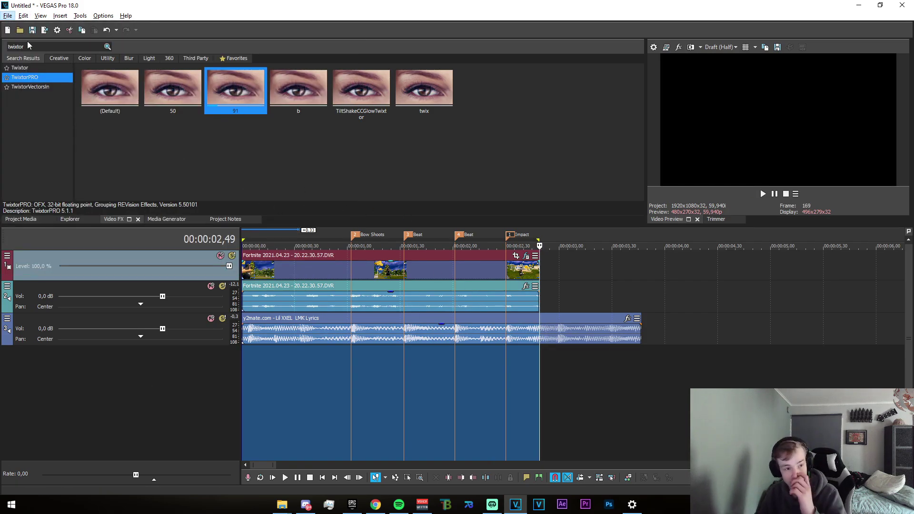
left_click(7, 16)
left_click(42, 85)
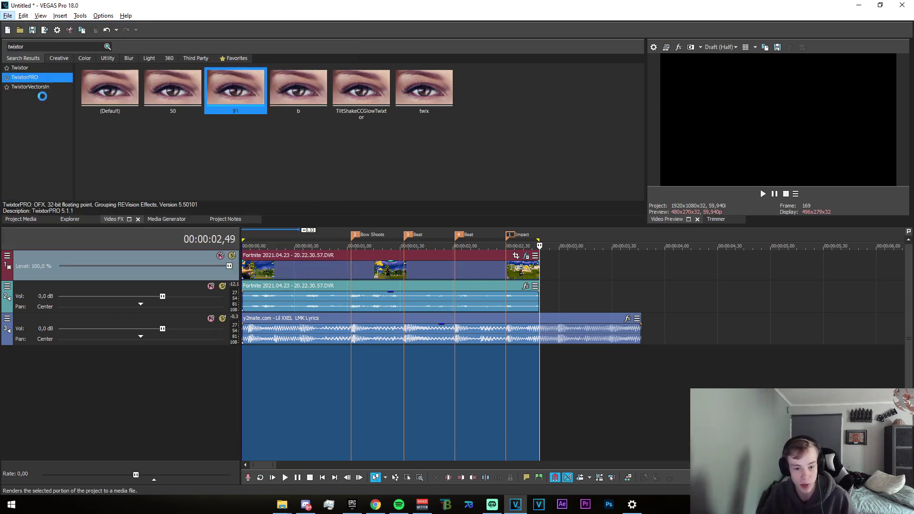
left_click(621, 124)
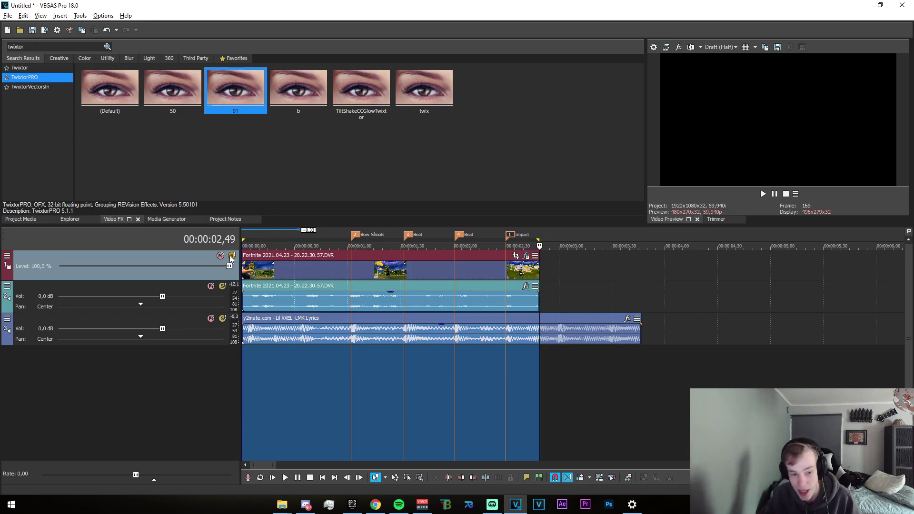
Render the selected portion as tutorialtwixtor.mp4 in MAGIX AVC/AAC MP4 format with the Internet HD 1080p 59.94 fps template
left_click(7, 15)
left_click(47, 96)
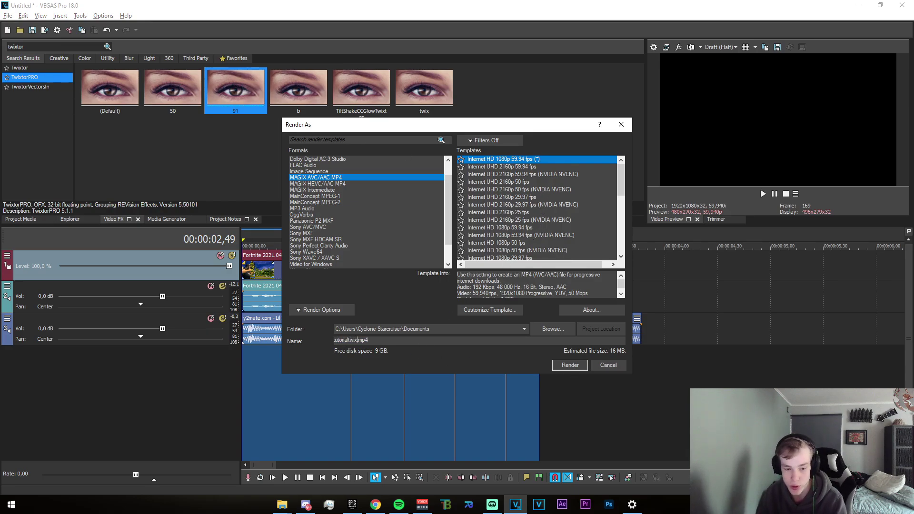
left_click(559, 366)
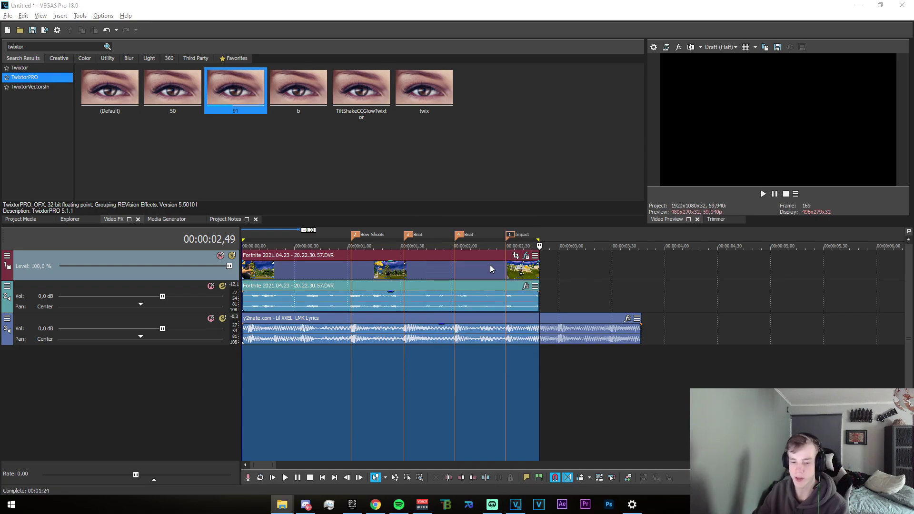
left_click(490, 264)
key("Delete")
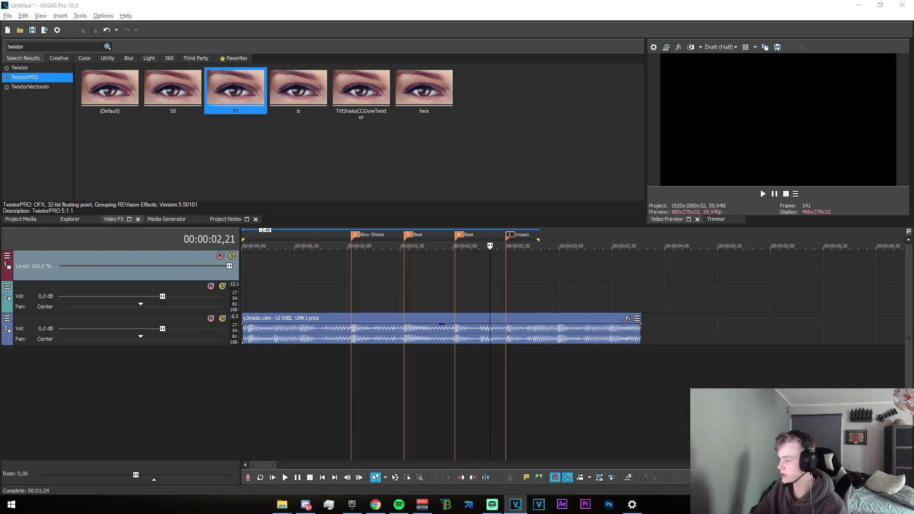
left_click_drag(395, 274, 245, 277)
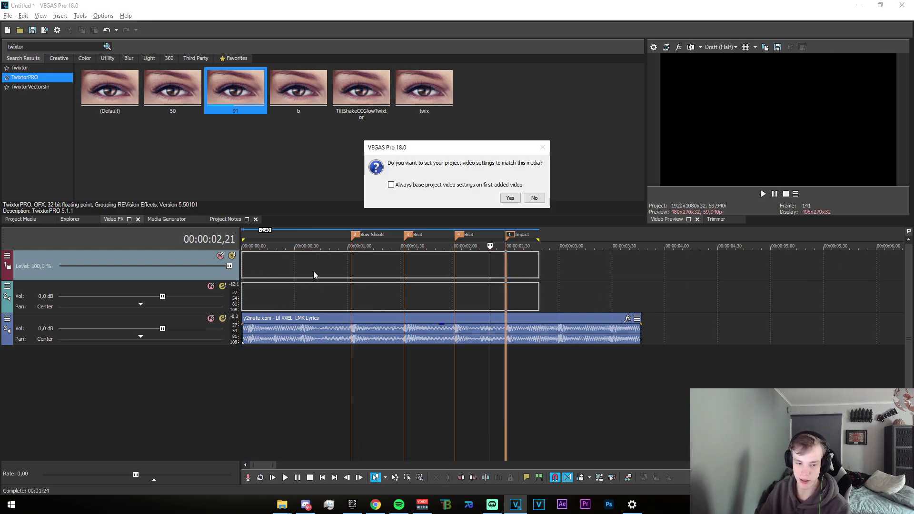
left_click(534, 198)
Delete only the original gameplay video from the timeline, keeping its audio event
left_click(496, 272)
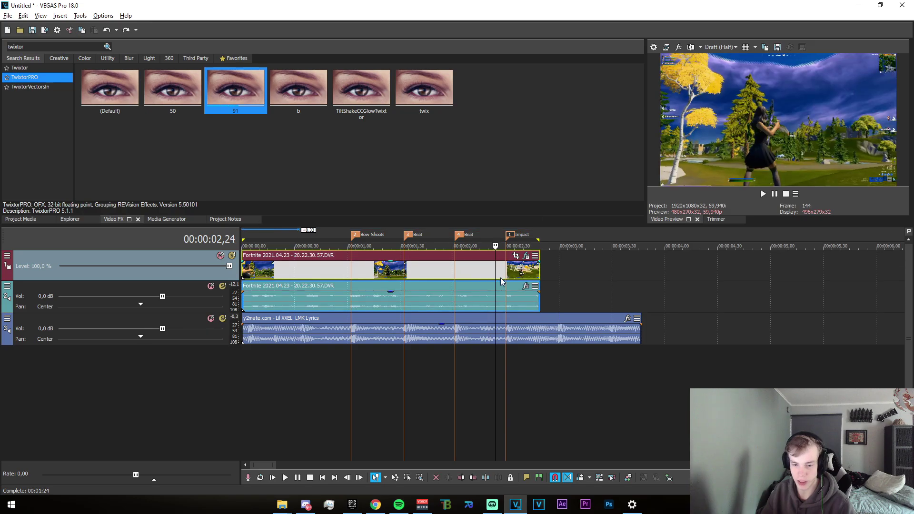
left_click(507, 272)
key("Delete")
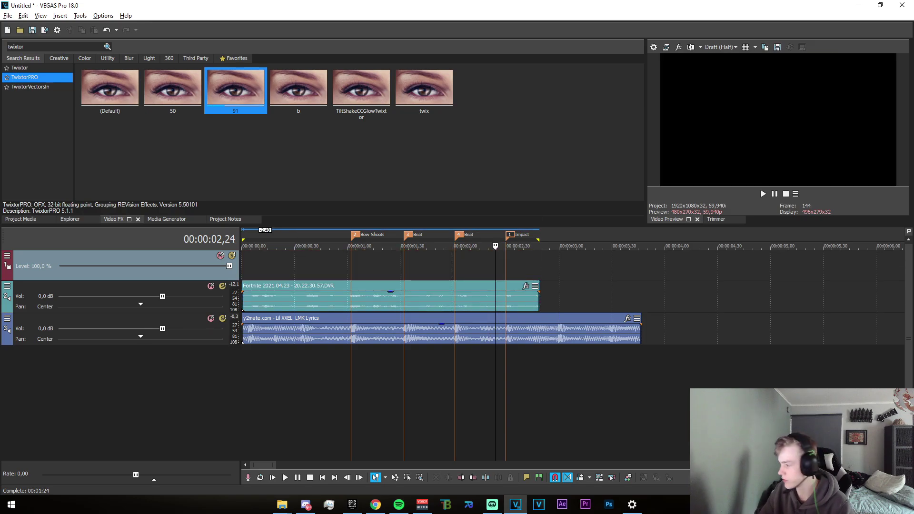
Add the rendered tutorialtwixtor clip after the gameplay audio without matching the project settings, and delete the new clip's own audio
left_click_drag(700, 255, 565, 269)
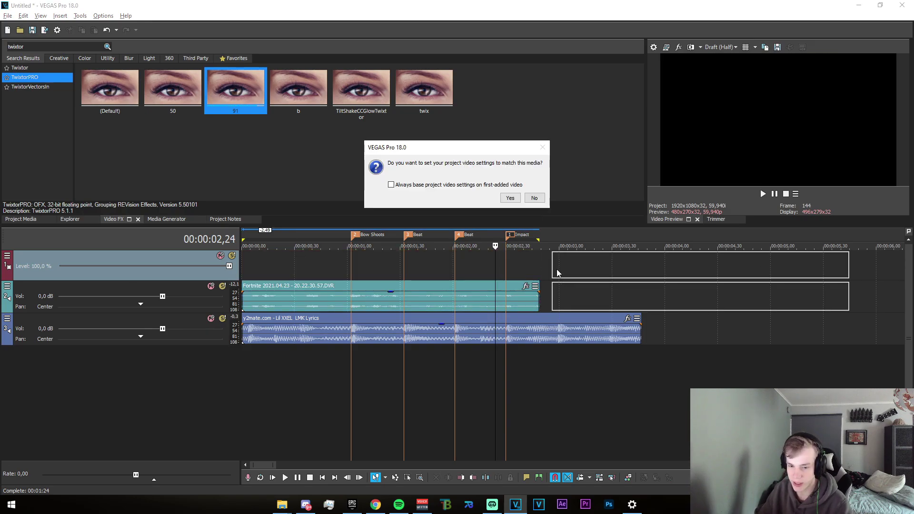
left_click(534, 198)
left_click(598, 288)
key("Delete")
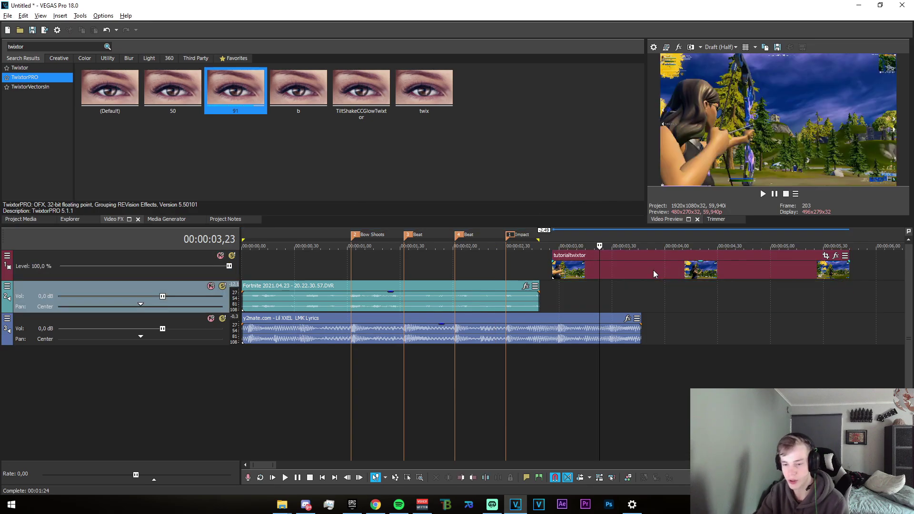
Move the tutorialtwixtor clip to the timeline start and group it with the original gameplay audio
left_click_drag(666, 273, 319, 266)
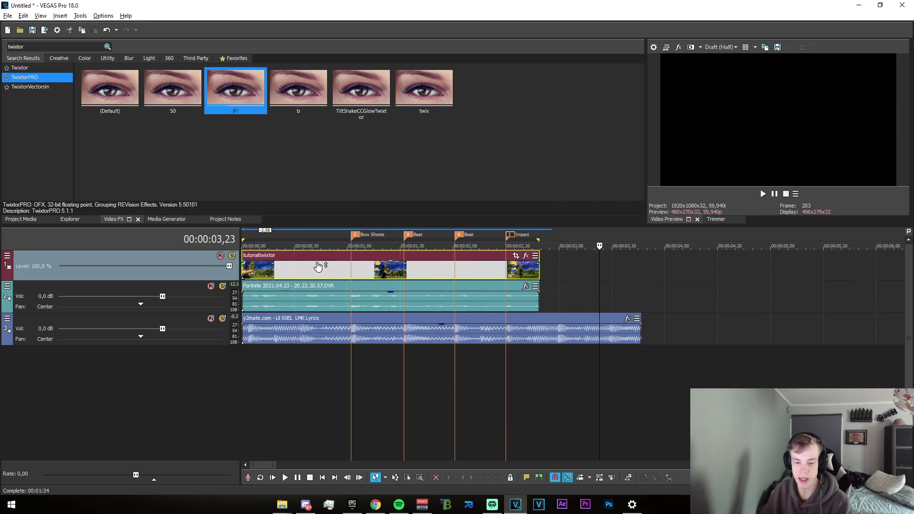
left_click(462, 297)
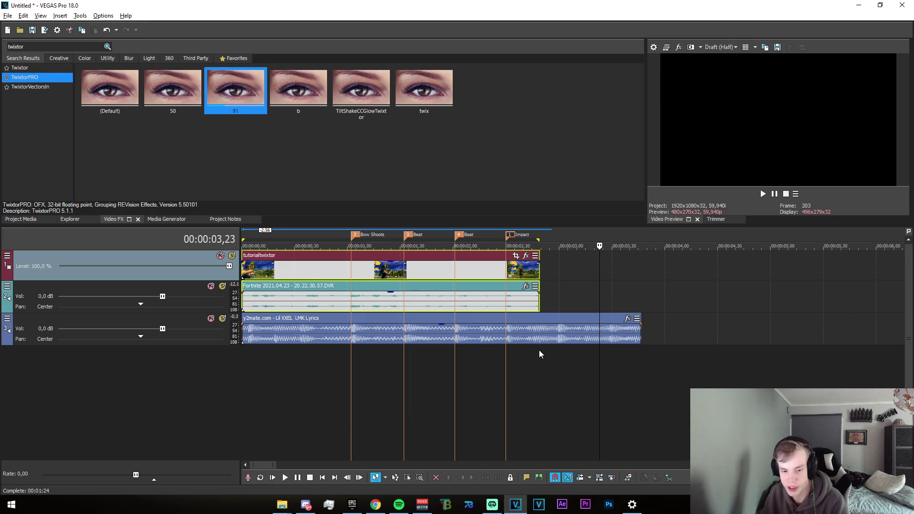
left_click_drag(376, 359, 401, 350)
left_click(583, 270)
left_click(507, 293)
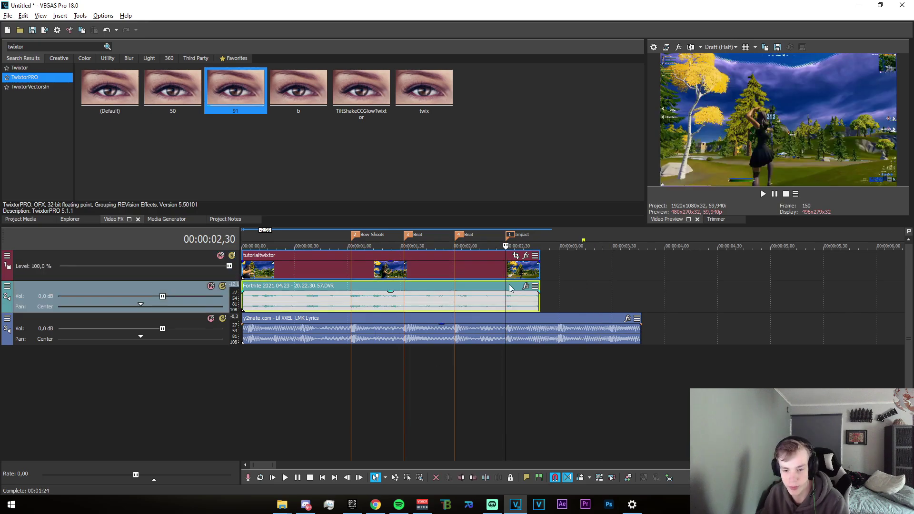
left_click(506, 270)
left_click(570, 288)
left_click_drag(503, 269, 427, 269)
left_click(437, 270)
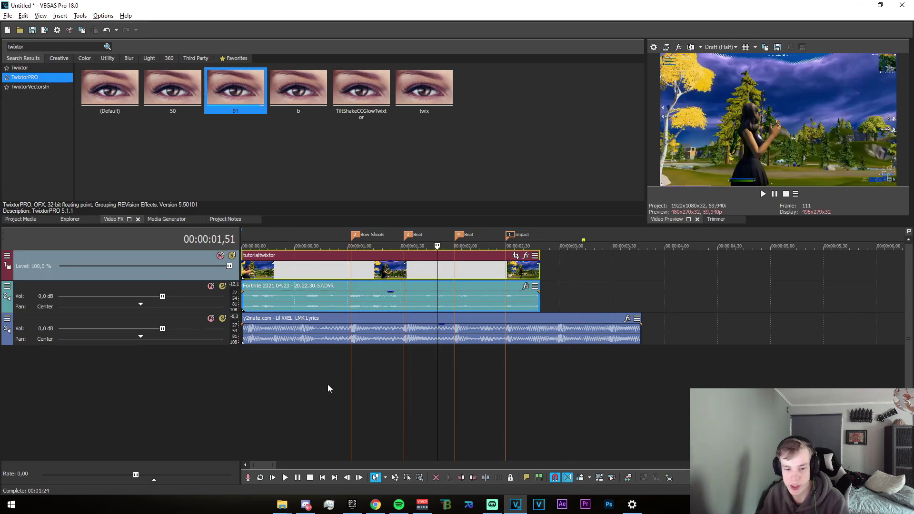
Play back the range from about 00:00:00,45 to the clip's end to check the retimed sync
left_click_drag(328, 389, 542, 411)
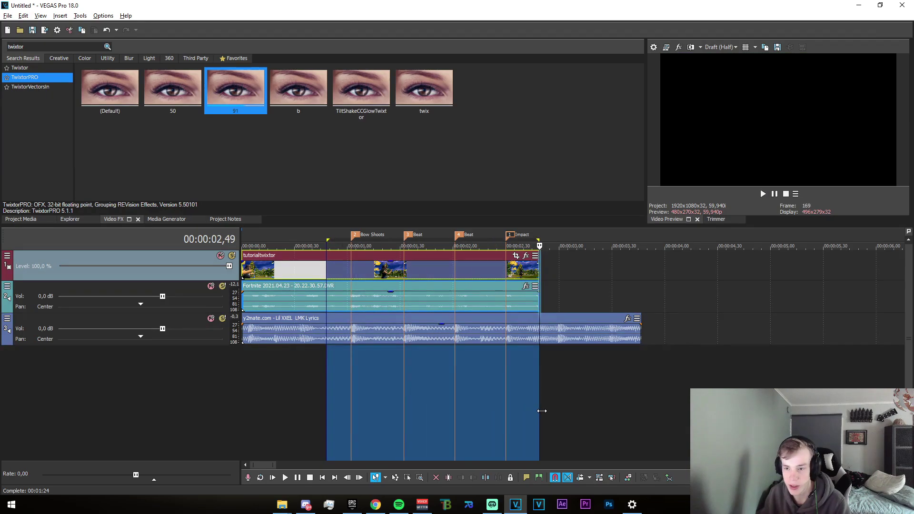
left_click_drag(540, 377, 335, 370)
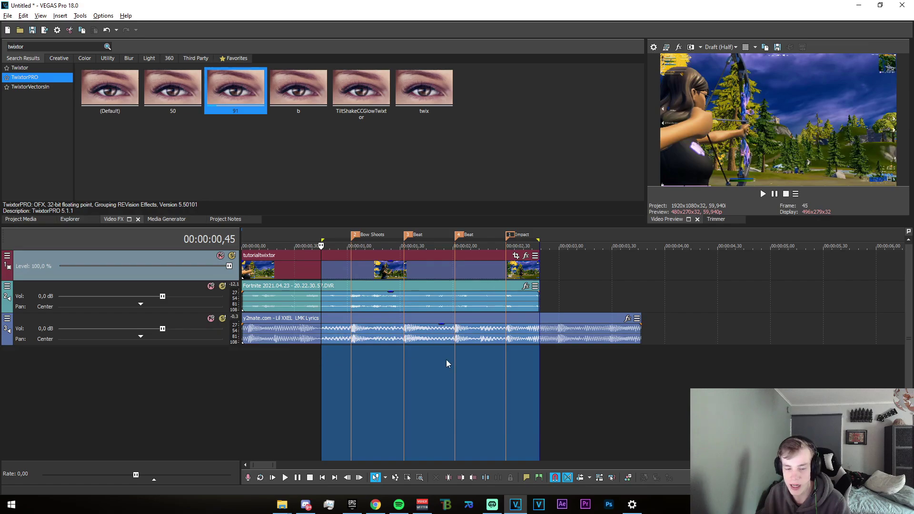
key("space")
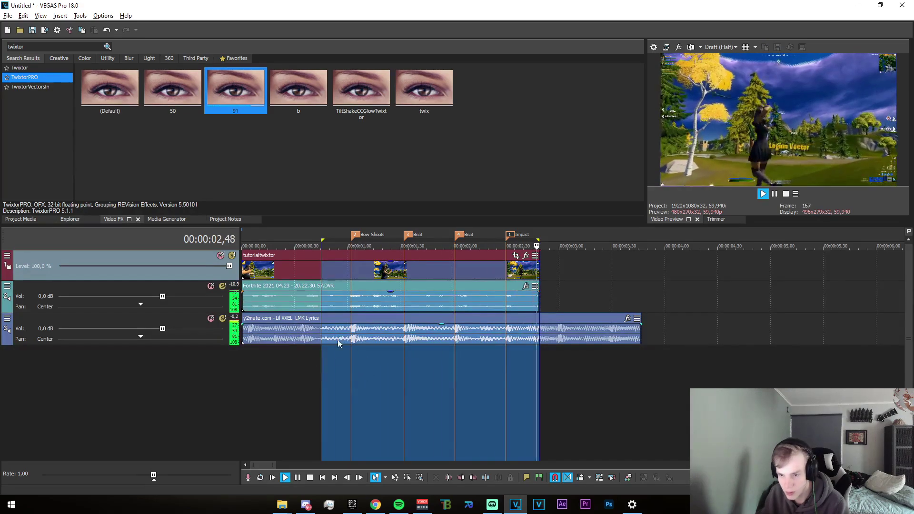
key("space")
Split the tutorialtwixtor clip and its grouped audio at the Bow Shoots, both Beat and Impact markers
left_click_drag(337, 371, 351, 372)
left_click(351, 372)
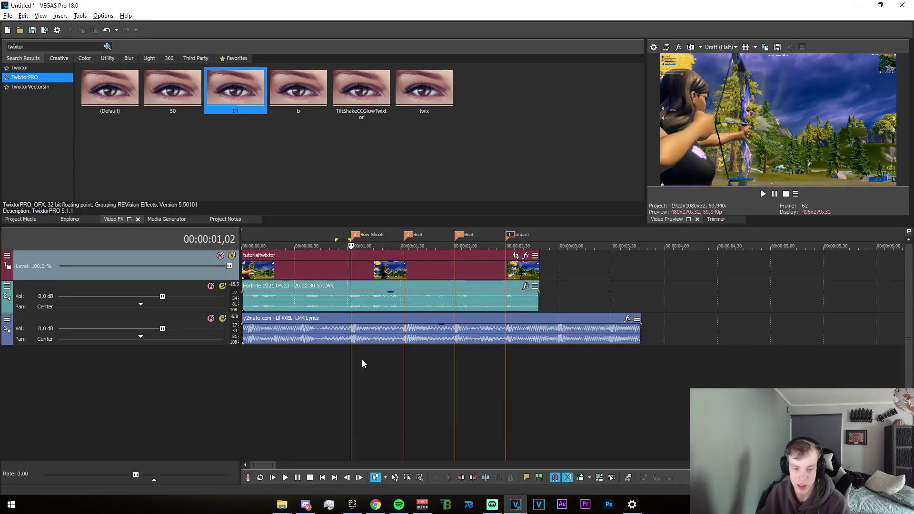
scroll(376, 362, "up", 2)
scroll(440, 350, "up", 2)
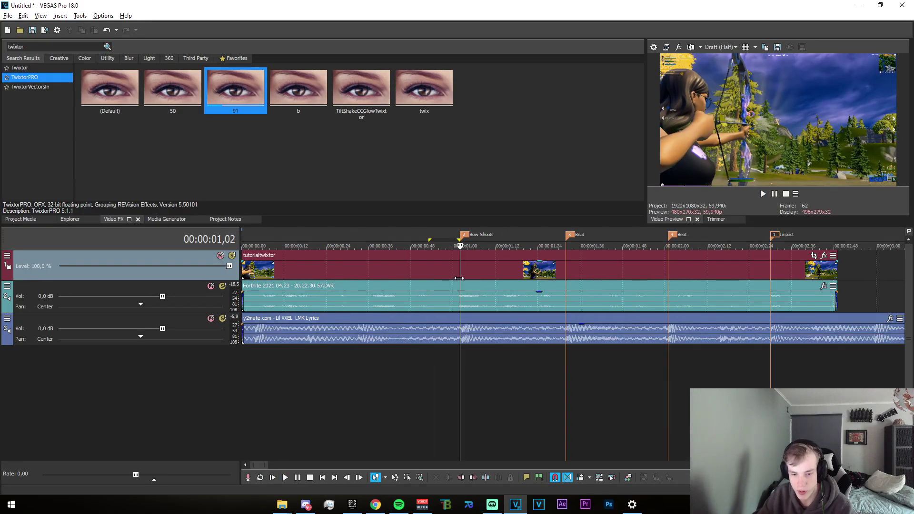
left_click(483, 273)
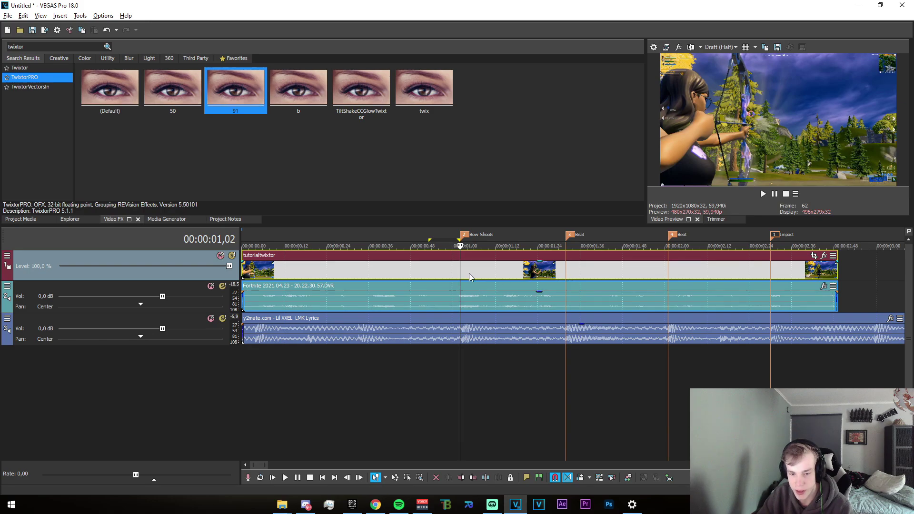
key("s")
left_click(565, 273)
key("s")
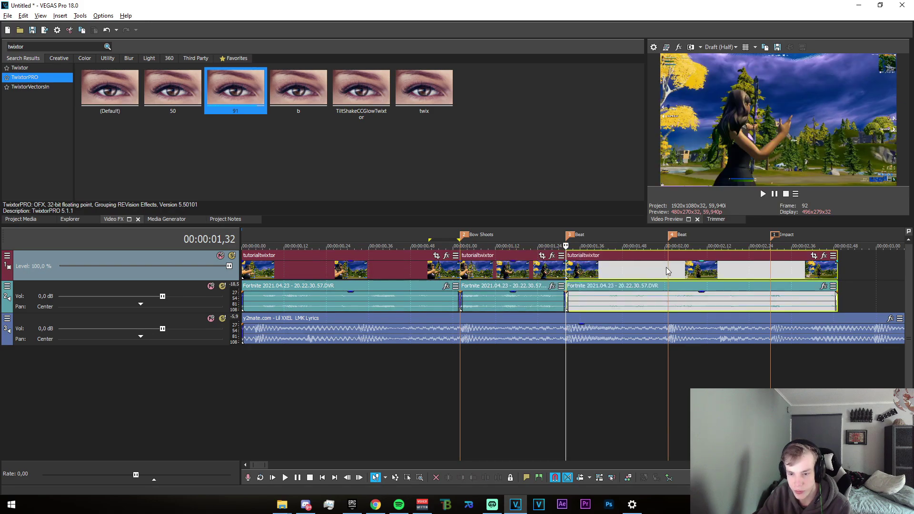
left_click(672, 285)
key("s")
left_click(770, 274)
key("s")
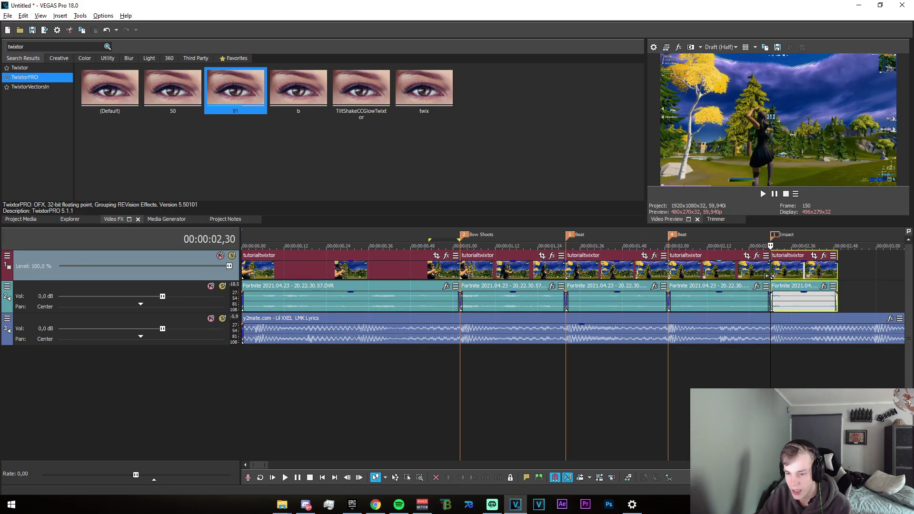
Apply the Heavy Beat Shake filter package to the video segment starting at the Bow Shoots marker and close its effect settings
scroll(238, 351, "down", 3)
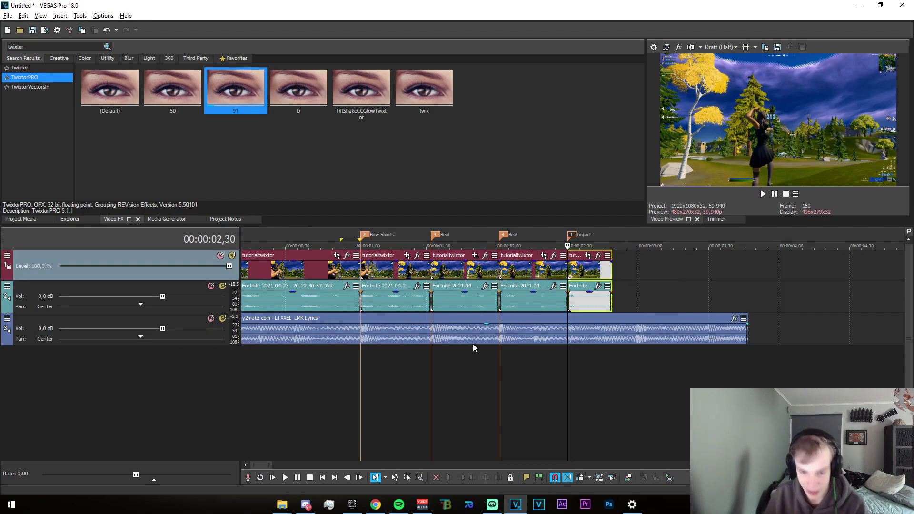
mouse_move(329, 389)
left_mouse_down()
mouse_move(372, 392)
mouse_move(341, 389)
left_mouse_up()
left_click(352, 393)
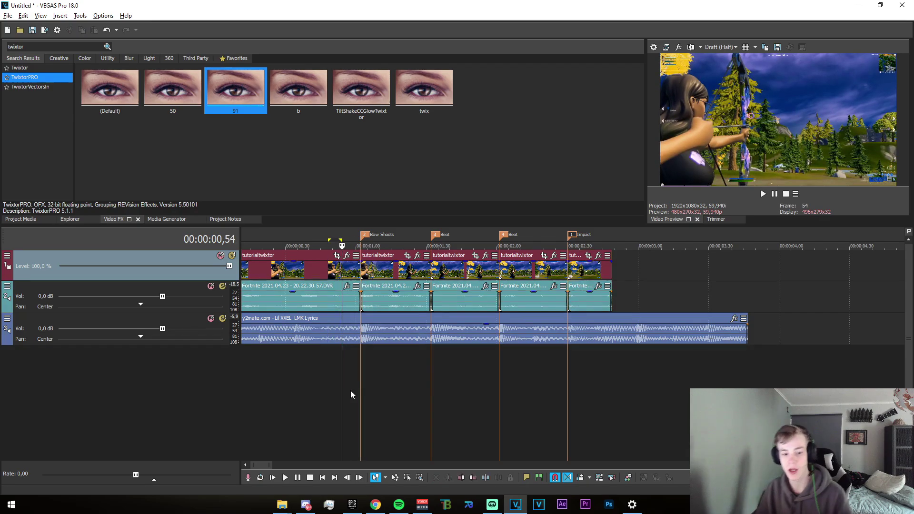
left_click(417, 257)
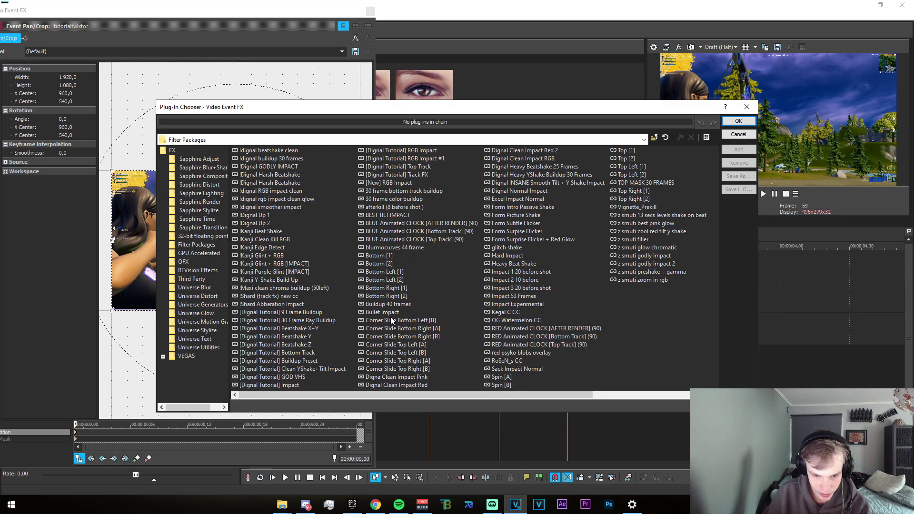
left_click(524, 264)
left_click(739, 149)
left_click(738, 121)
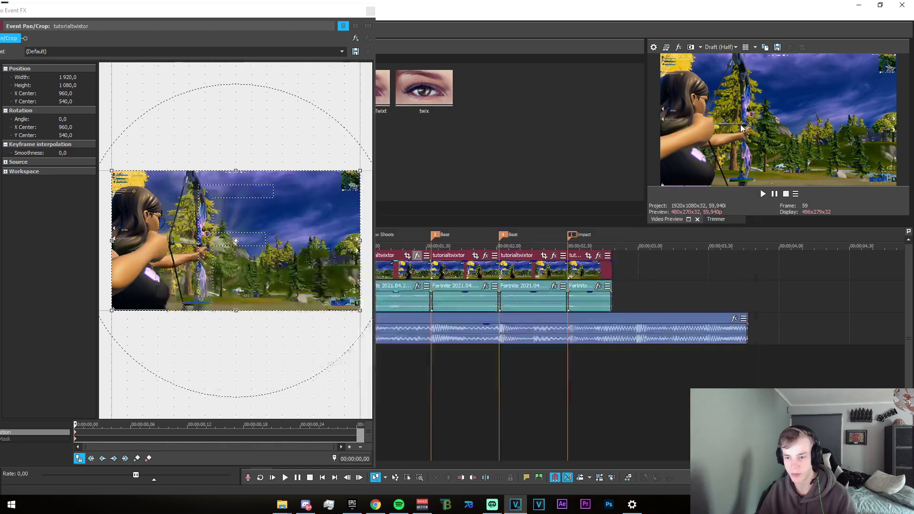
left_click(371, 10)
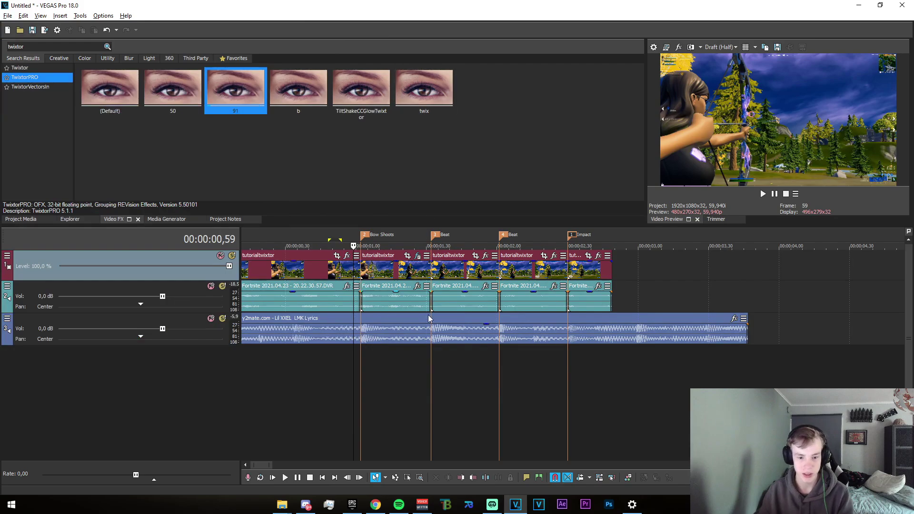
Copy the Bow Shoots segment and paste its event attributes onto the two segments starting at the Beat markers
left_click(384, 279)
left_click(465, 277)
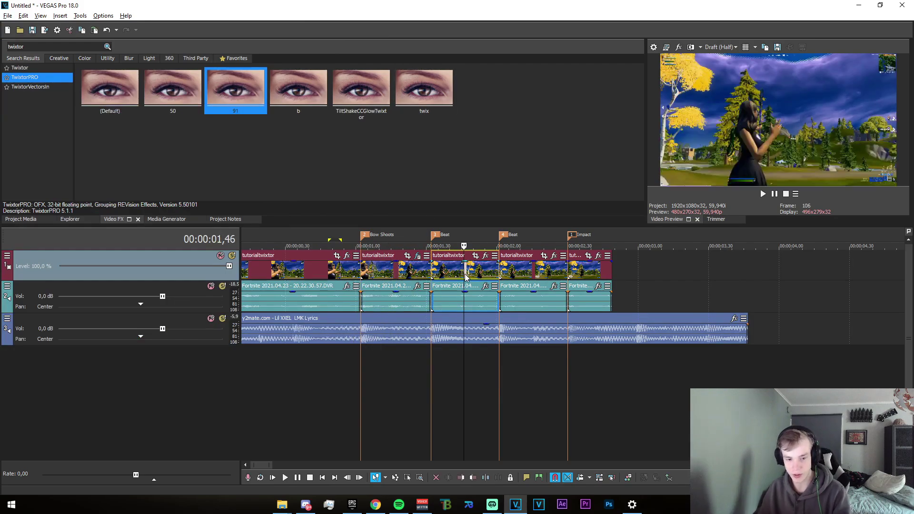
right_click(466, 277)
left_click(505, 213)
right_click(520, 269)
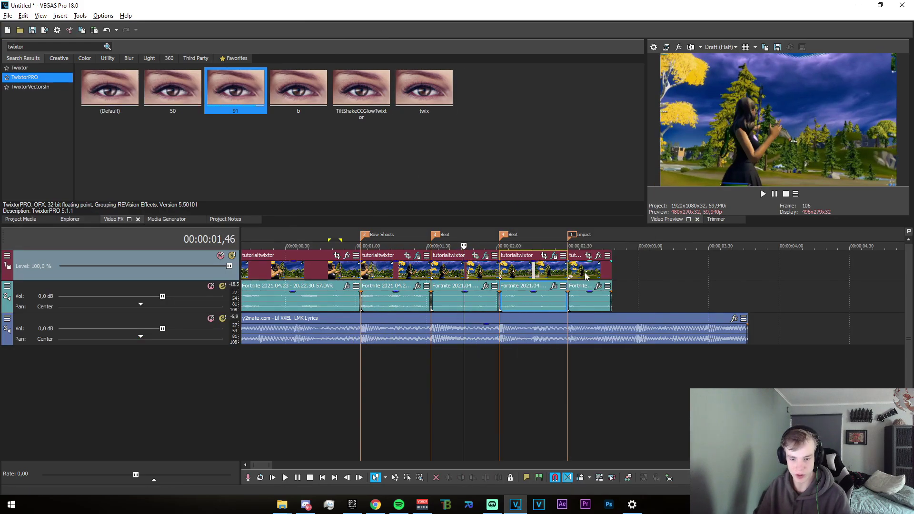
Play back the shake effects from just before the Bow Shoots marker, and leave the cursor at the Impact marker
left_click(343, 373)
key("space")
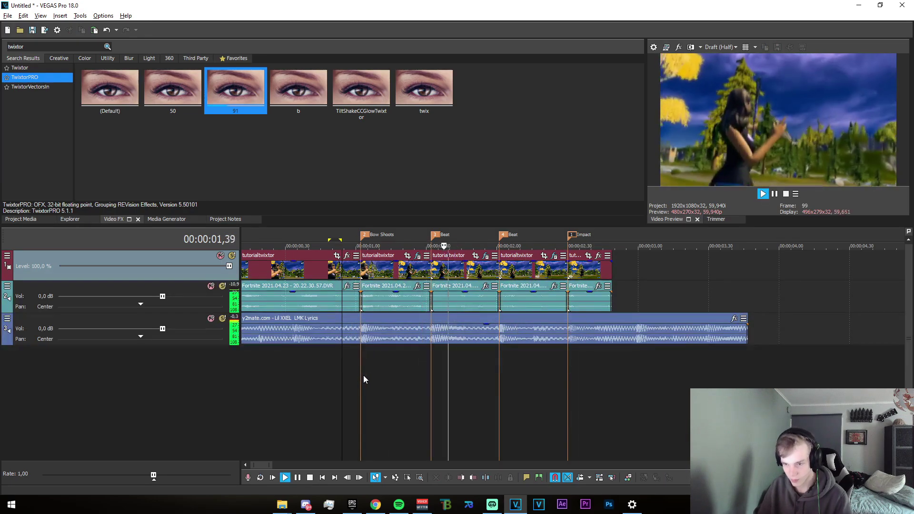
left_click(567, 373)
key("space")
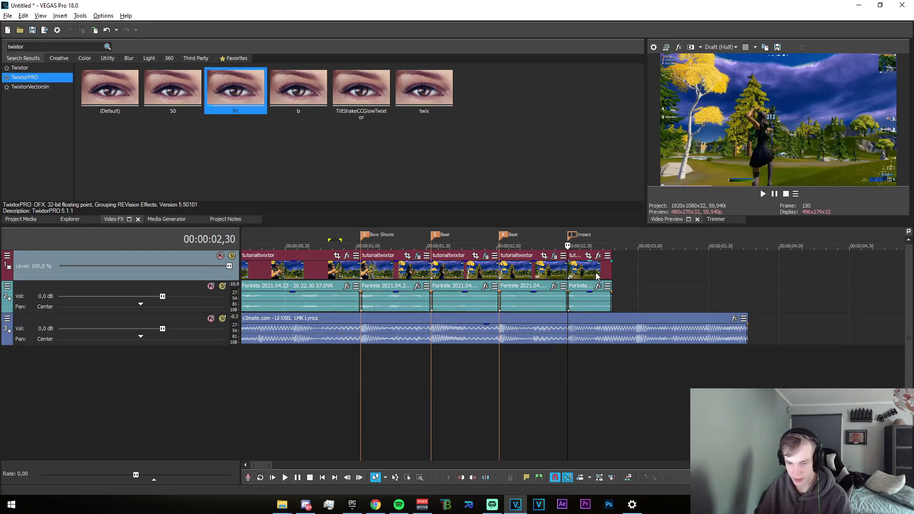
Apply the BEST TILT IMPACT filter package to the video segment starting at the Impact marker
left_click(598, 257)
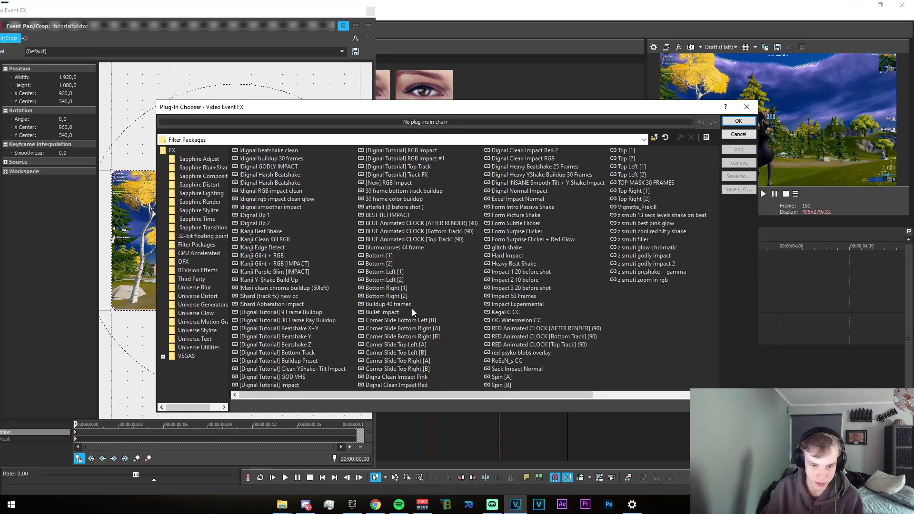
left_click(384, 215)
left_click(738, 150)
left_click(738, 122)
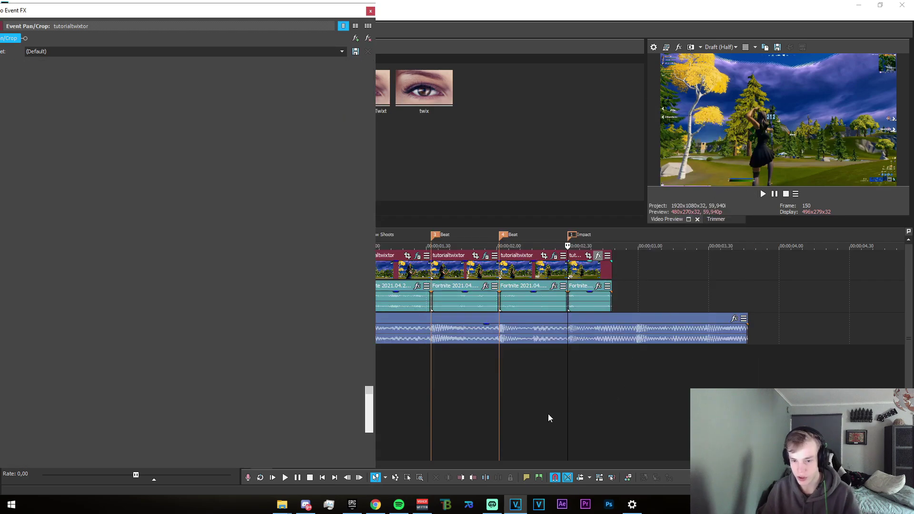
Select a time range around the Impact marker and play it back to review the tilt impact effect
left_click_drag(625, 385, 535, 386)
key("space")
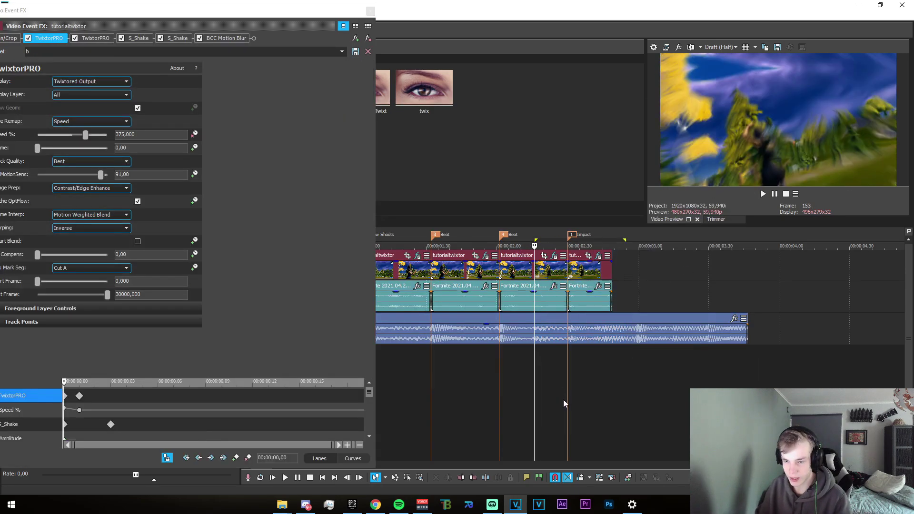
key("space")
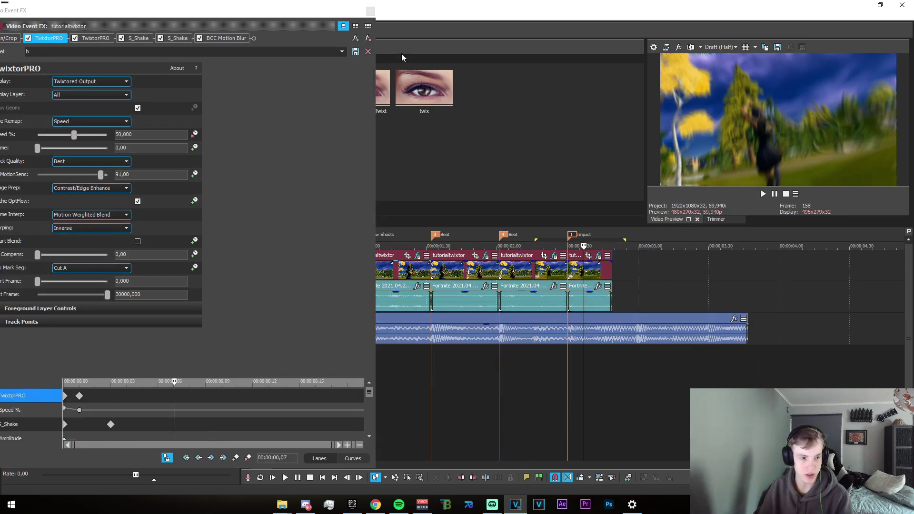
Remove the selected TwixtorPRO effect from the Impact segment's chain and mark a playback range around the Impact marker
left_click(369, 39)
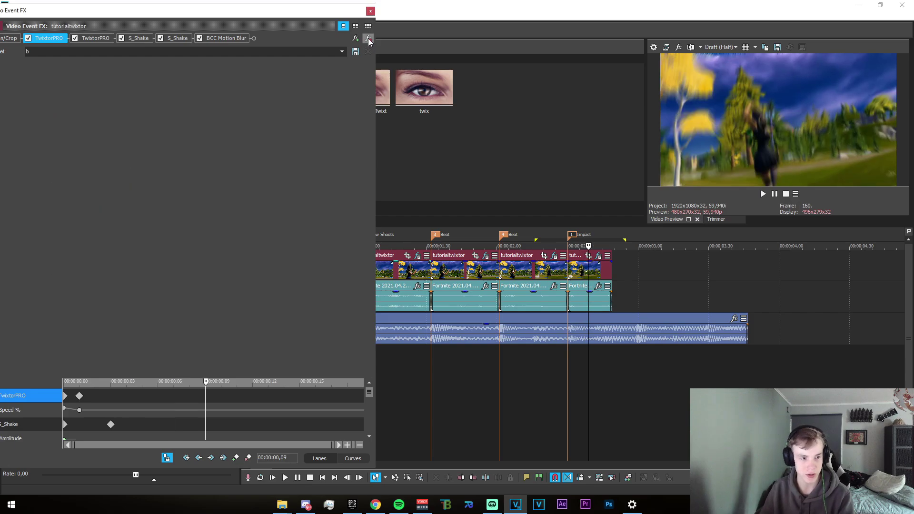
left_click(371, 11)
left_click_drag(631, 384, 516, 385)
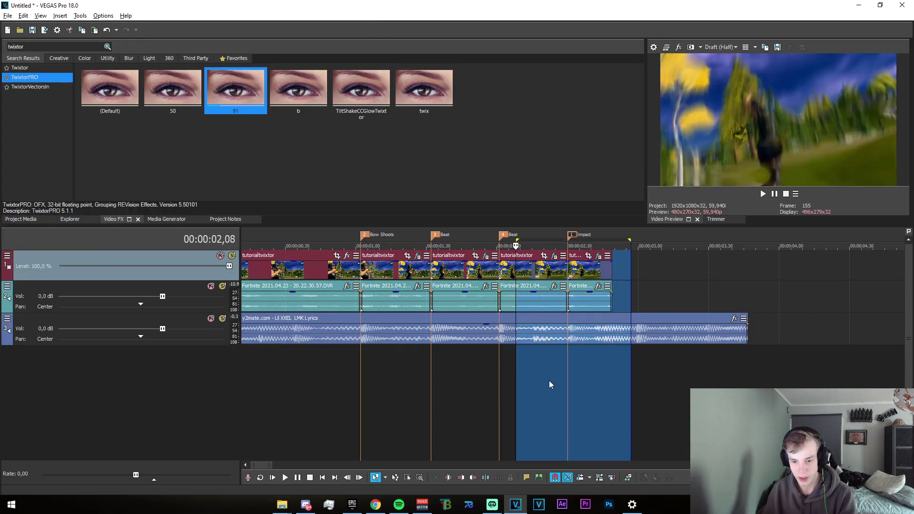
Play back the Impact range, replay the edit from just before the Bow Shoots marker, and return the cursor to the Impact marker
key("space")
scroll(647, 363, "up", 2)
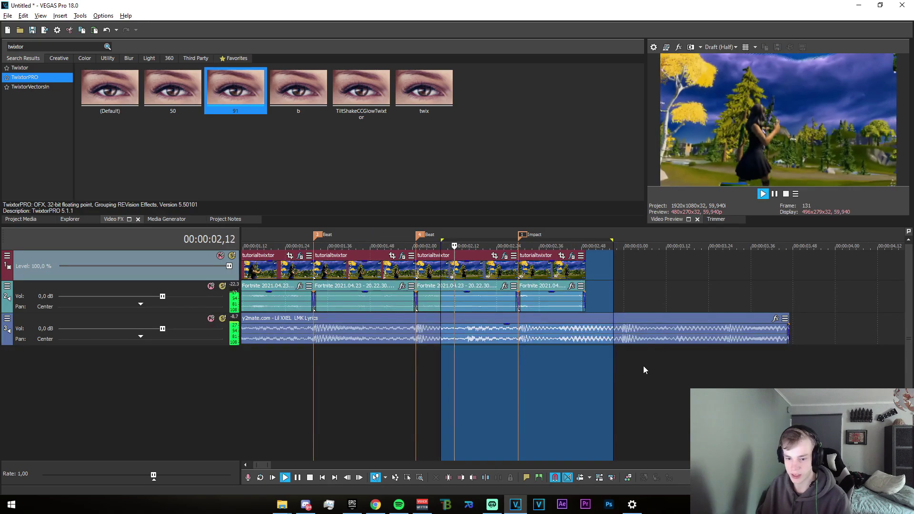
scroll(338, 381, "down", 3)
left_click(359, 381)
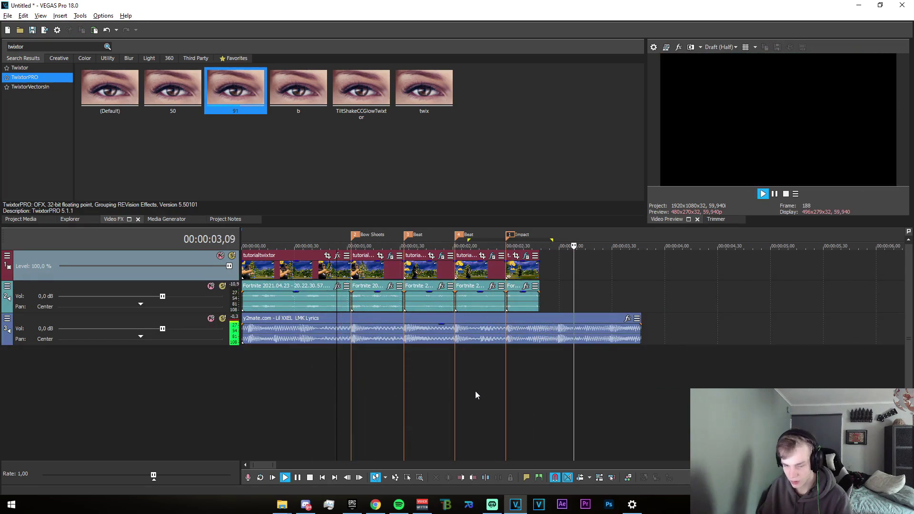
key("space")
left_click(508, 381)
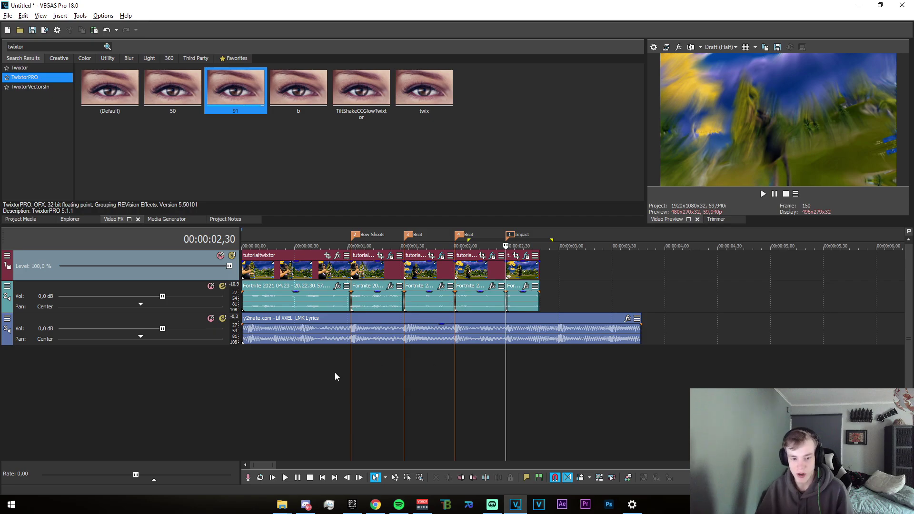
Remove the entire effect chain, including both S_Shake effects and BCC Directional Blur, from the video segment starting at the Bow Shoots marker
left_click_drag(321, 381, 353, 396)
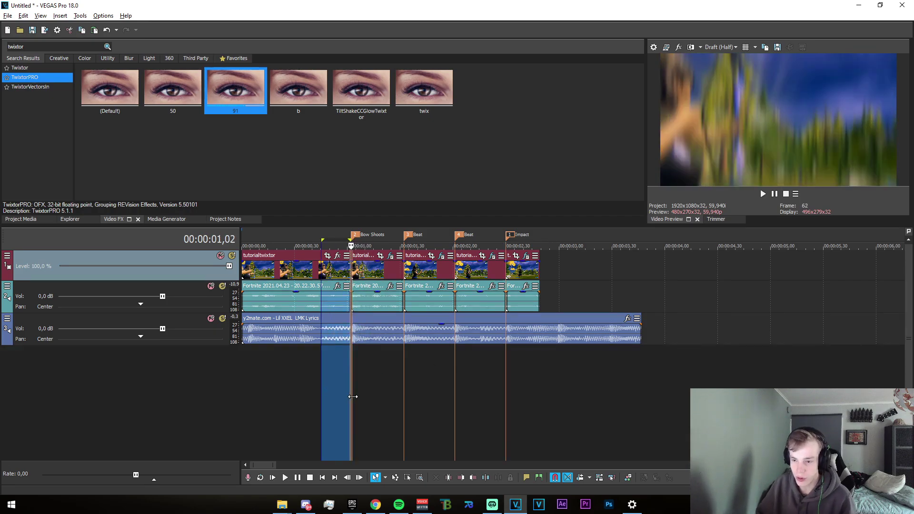
left_click(353, 397)
left_click(390, 258)
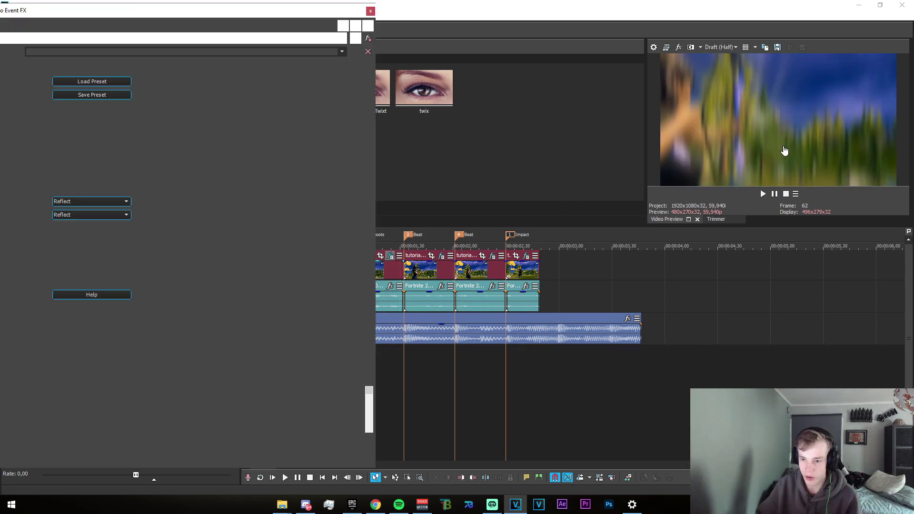
left_click_drag(166, 17, 284, 22)
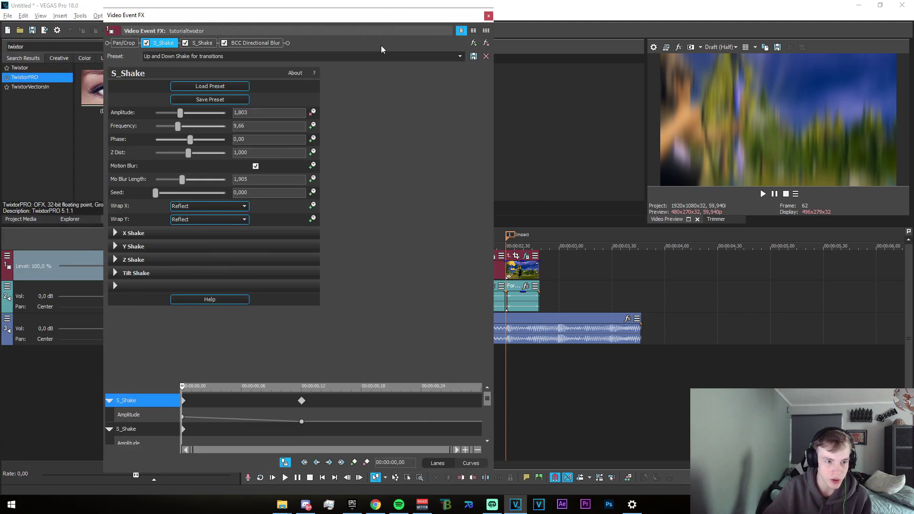
left_click(484, 46)
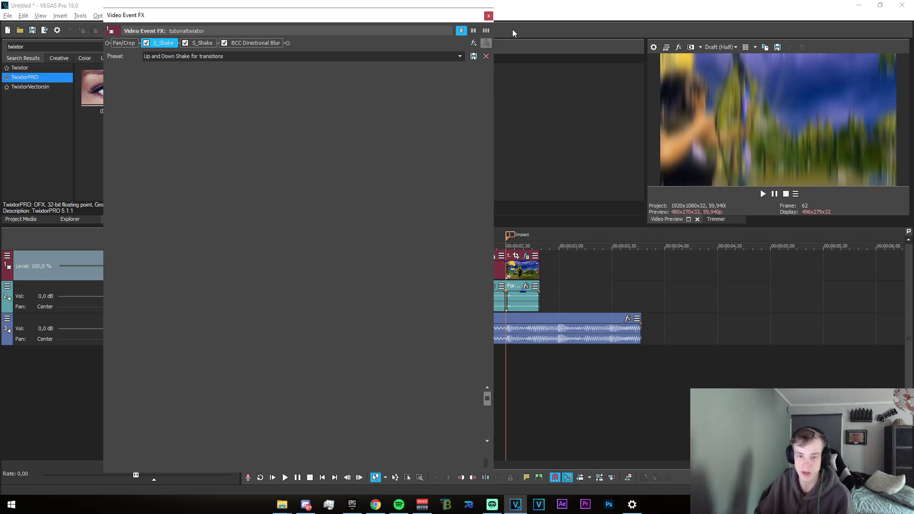
left_click(488, 16)
Search the video effects for "dissolvesha" and apply the default S_DissolveShake preset to the video segment at the Bow Shoots marker
double_click(69, 48)
type("dfi")
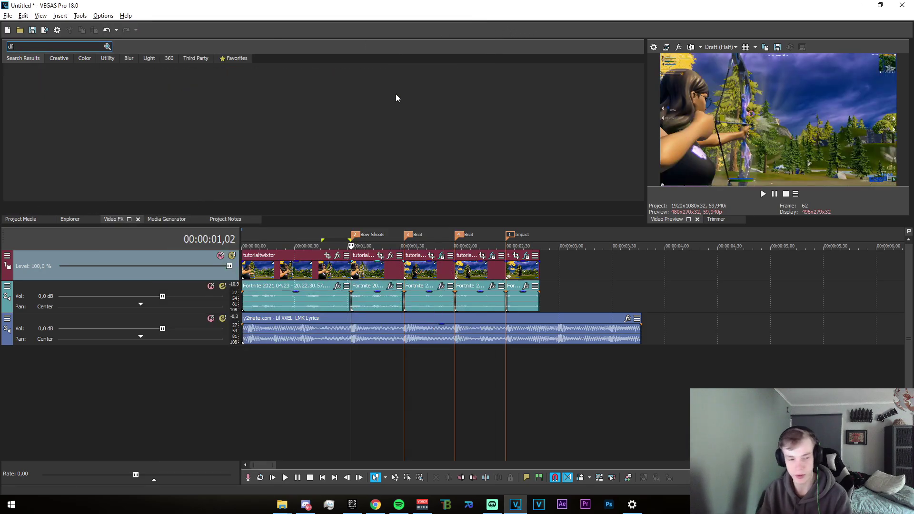
type("ssolvesha")
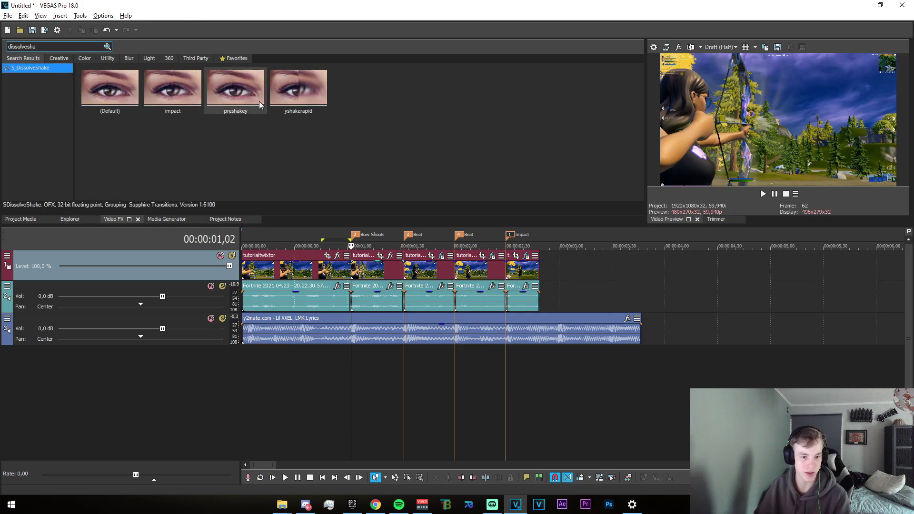
left_click_drag(110, 87, 381, 271)
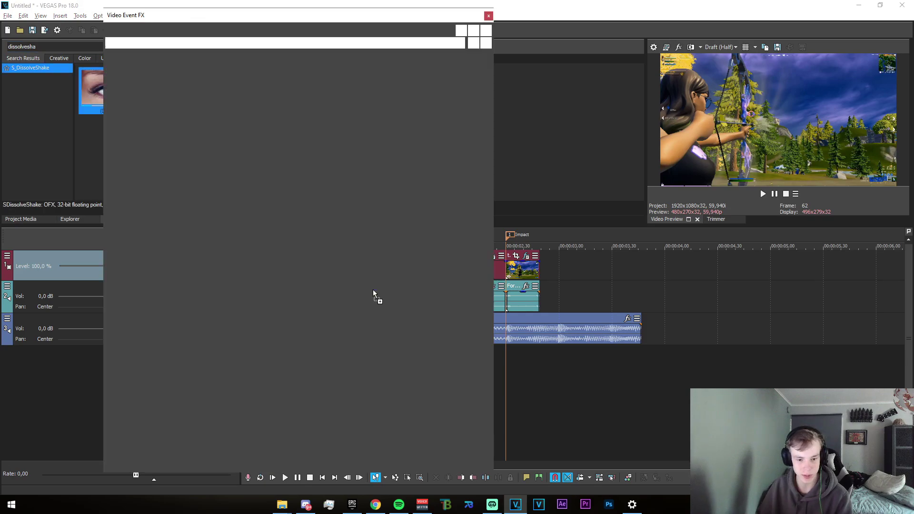
Look through the X Shake, Z Shake and Tilt Shake parameter groups of S_DissolveShake
left_click(114, 233)
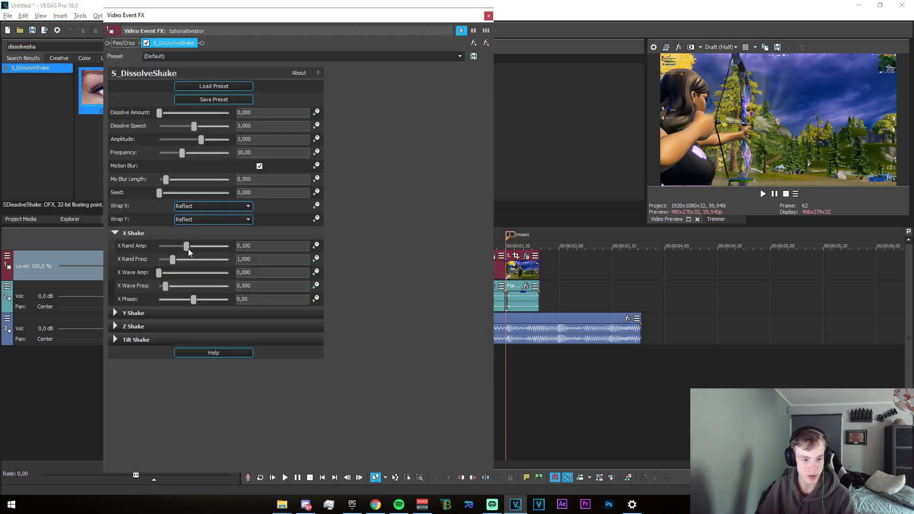
left_click(114, 233)
left_click(114, 273)
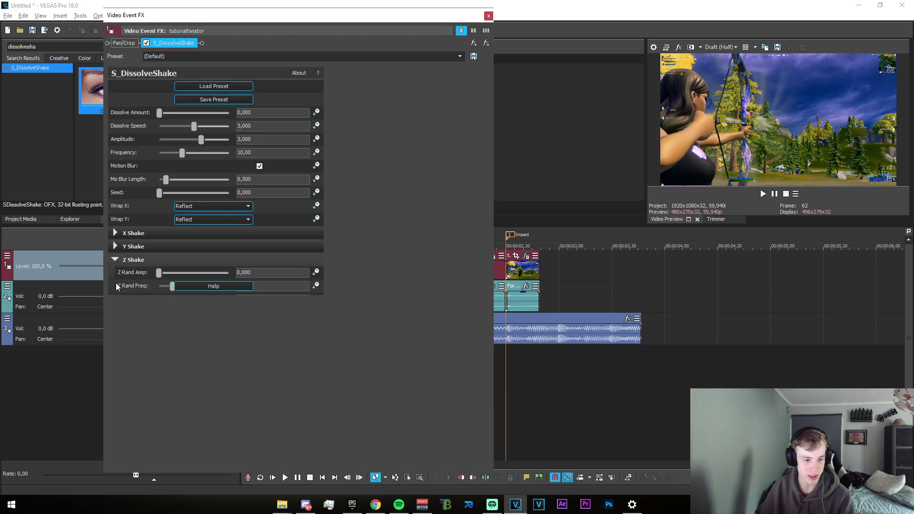
left_click(115, 273)
left_click(115, 275)
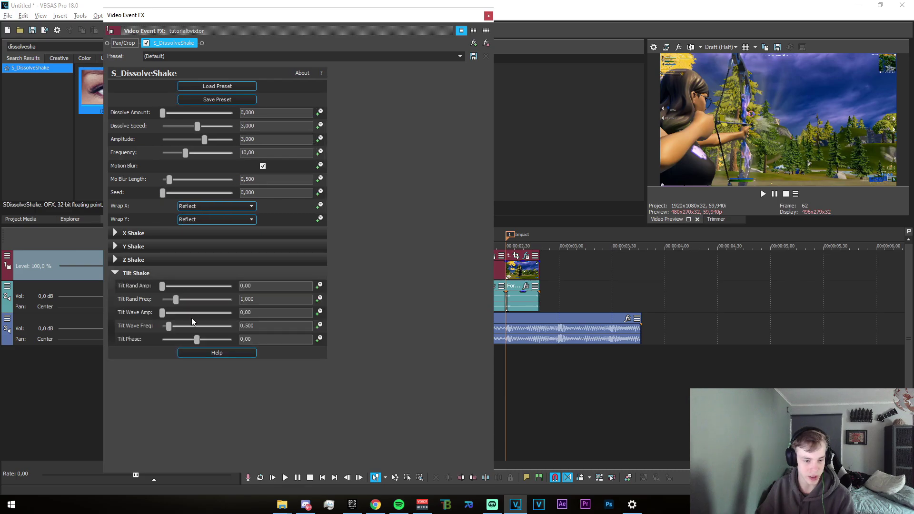
left_click(115, 274)
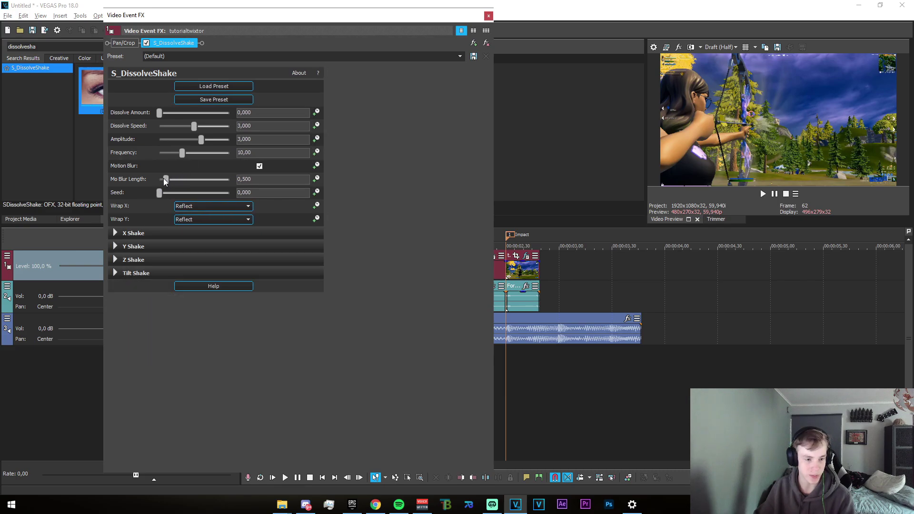
Set S_DissolveShake's Mo Blur Length to 5 and animate Dissolve Amount from 0.143 at the start to 0 at 00:00:00,15
left_click_drag(159, 113, 169, 119)
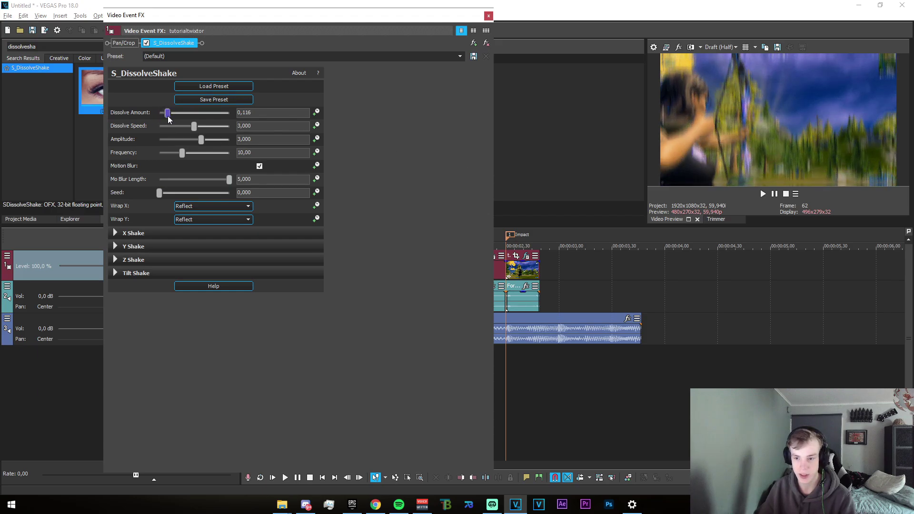
left_click(317, 113)
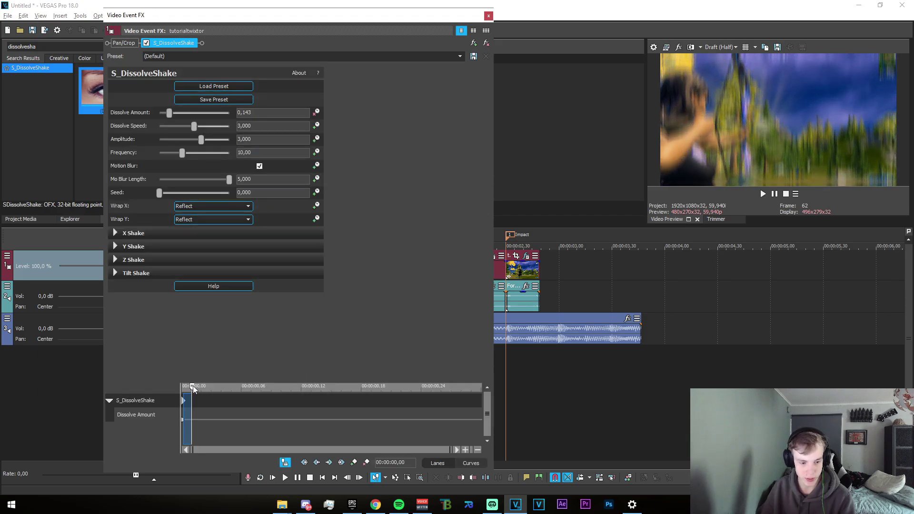
left_click_drag(193, 389, 332, 388)
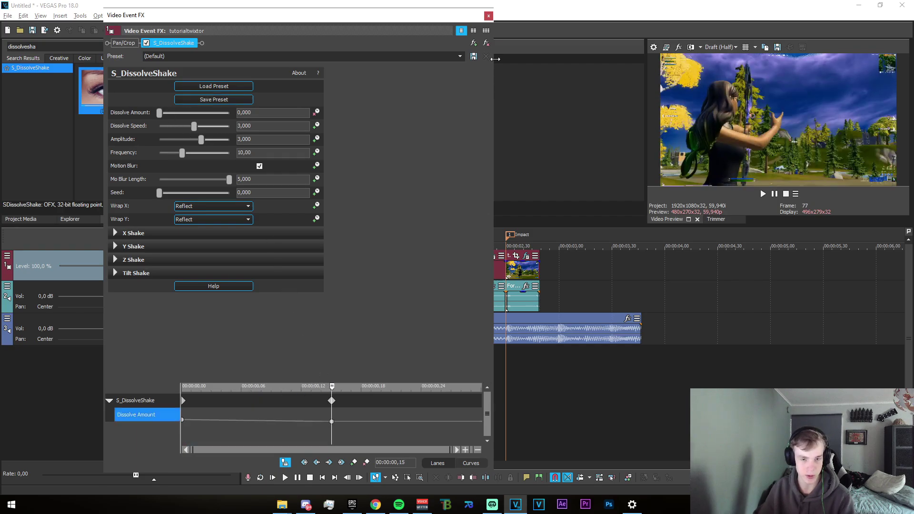
left_click(489, 16)
Play back the dissolve shake at the Bow Shoots marker, then mark a time range around it ending at about 00:00:01,18
key("space")
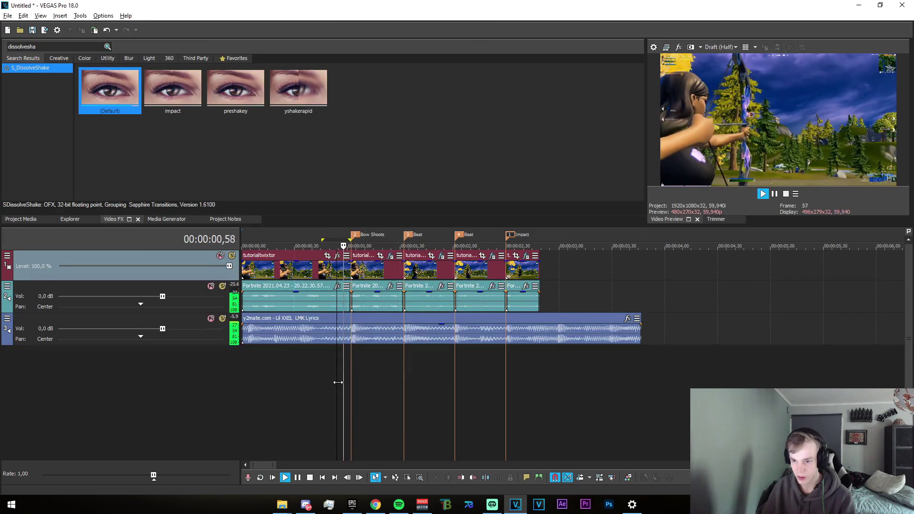
left_click_drag(316, 379, 379, 377)
left_click(381, 376)
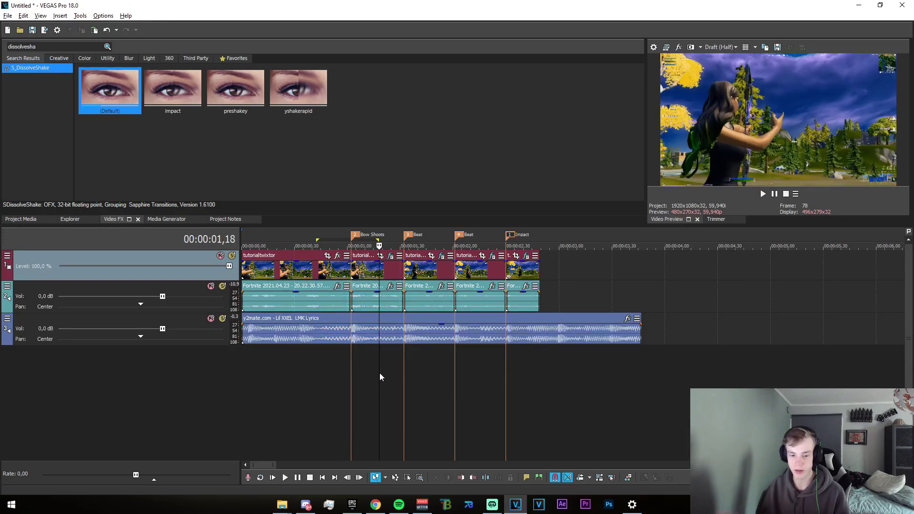